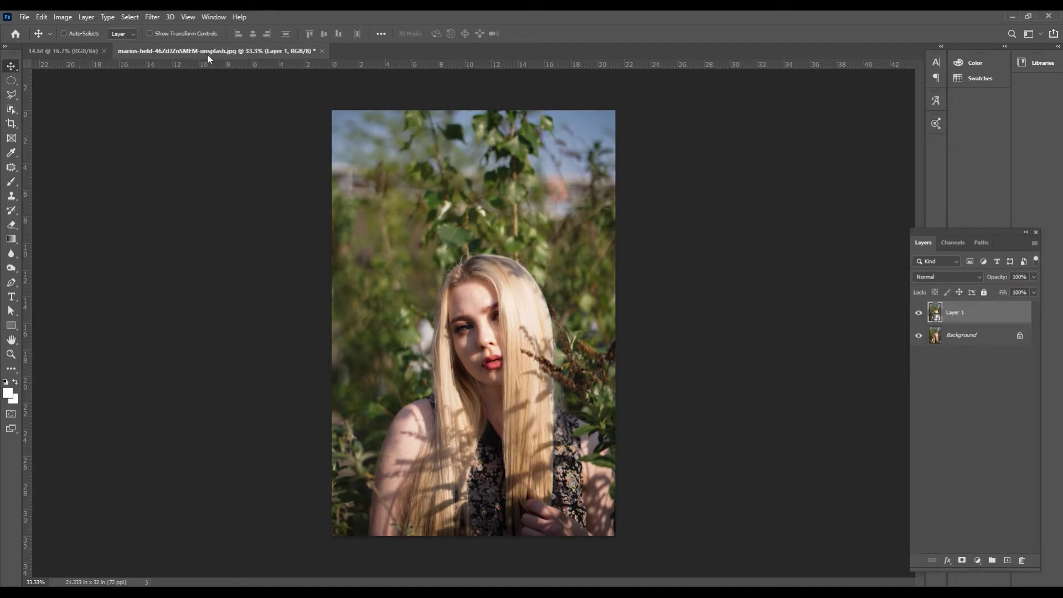
# - Apply the Camera Raw Filter to Layer 1 and set the basic Temperature to -9
pyautogui.click(153, 18)
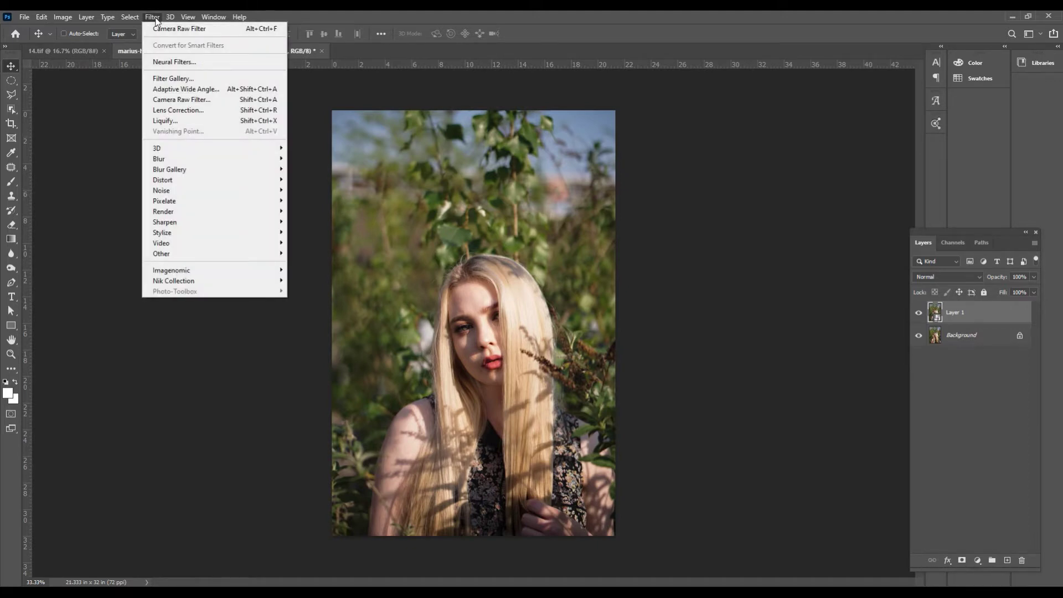
pyautogui.click(189, 99)
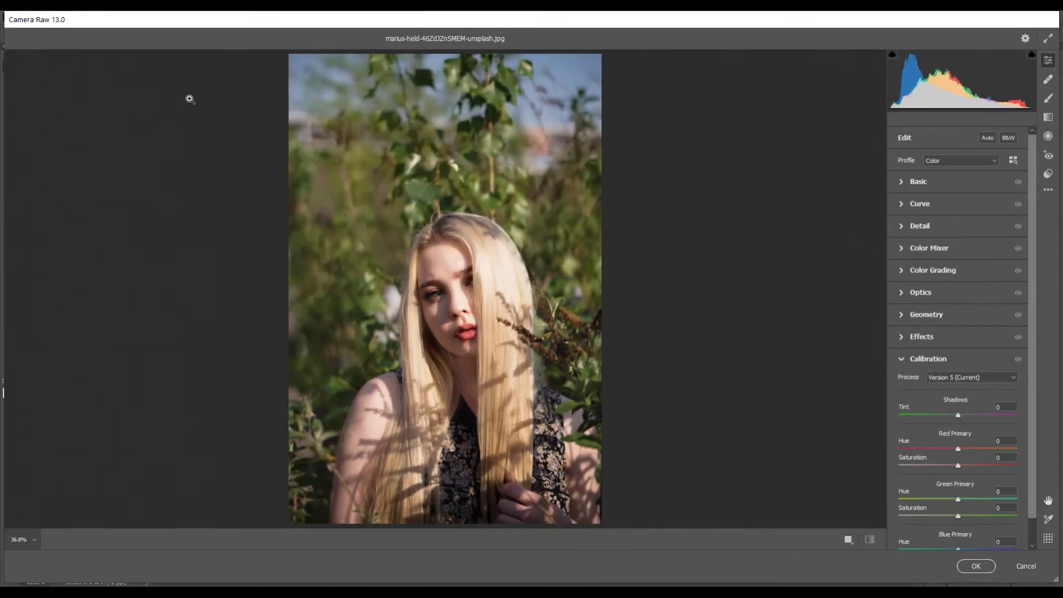
pyautogui.click(901, 182)
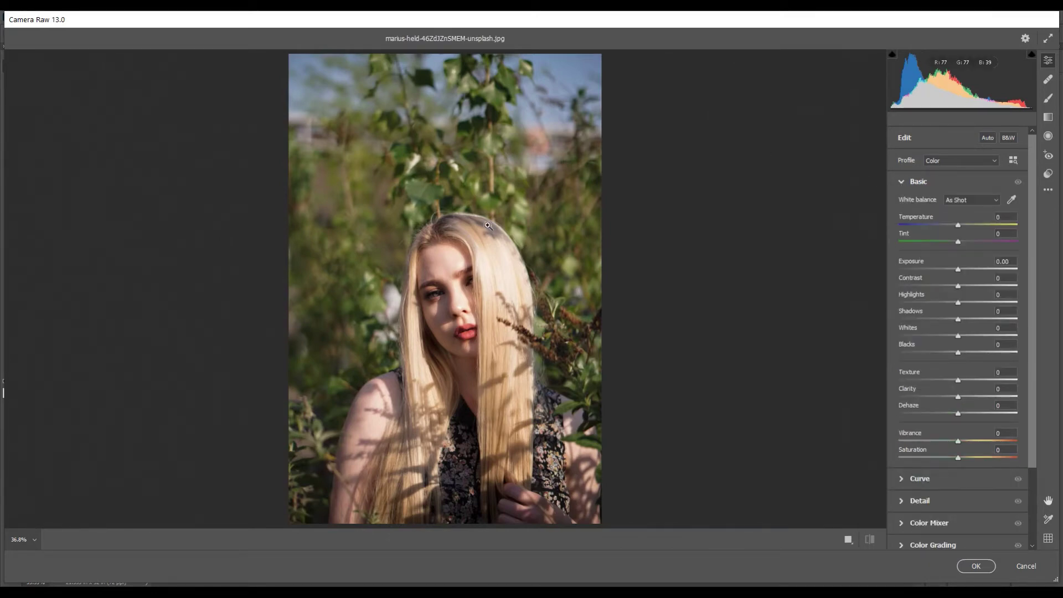
pyautogui.moveTo(958, 225); pyautogui.dragTo(953, 228)
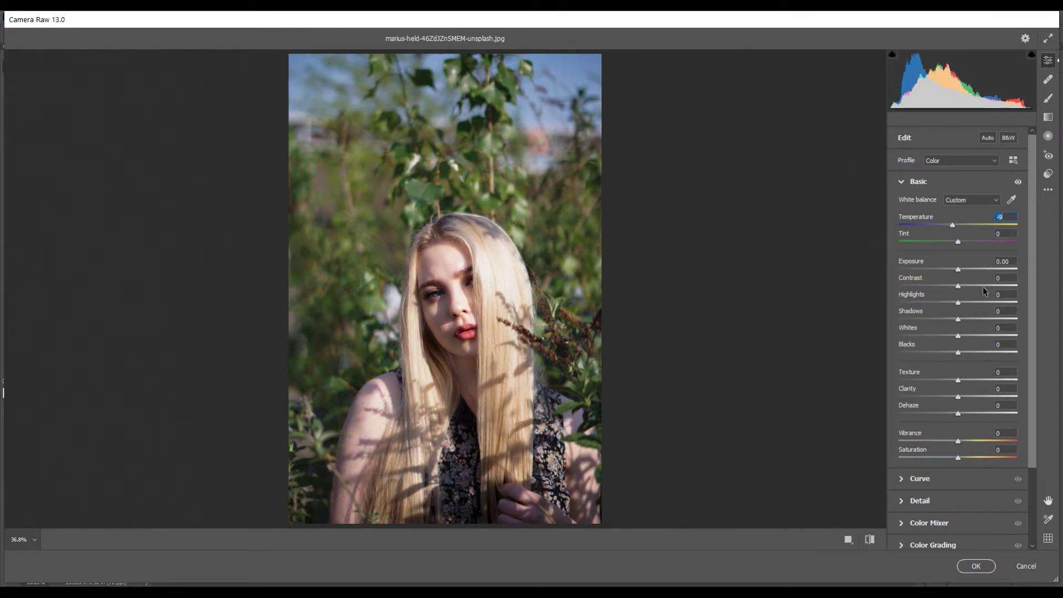
# - Set the tonal values to Highlights -16, Shadows +36, Whites -22 and Blacks +23
pyautogui.moveTo(958, 353); pyautogui.dragTo(970, 356)
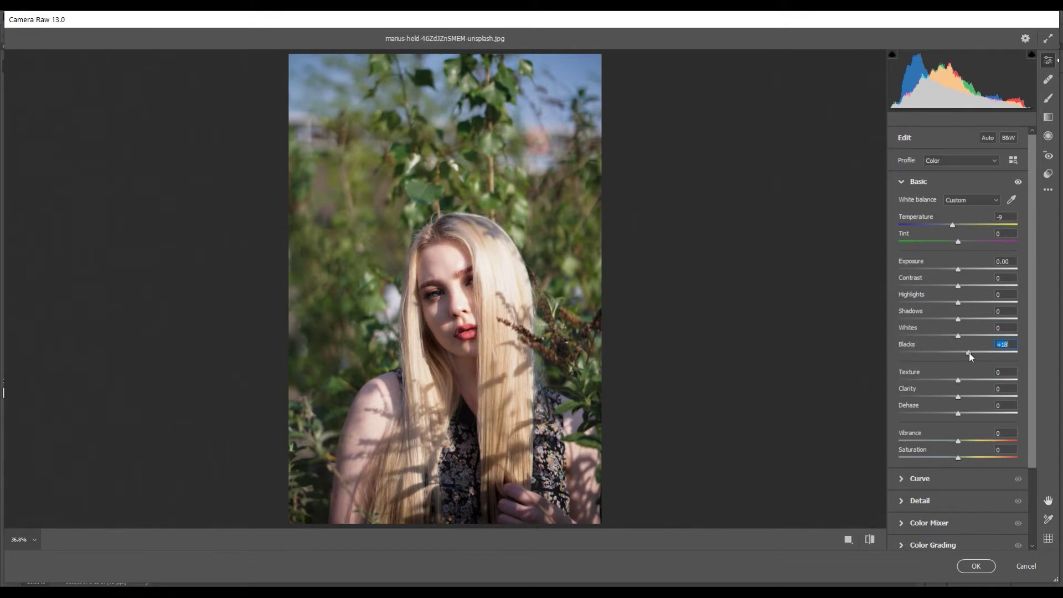
pyautogui.moveTo(969, 354); pyautogui.dragTo(973, 353)
pyautogui.moveTo(960, 322)
pyautogui.mouseDown()
pyautogui.moveTo(982, 320)
pyautogui.moveTo(947, 304)
pyautogui.moveTo(959, 337)
pyautogui.moveTo(945, 337)
pyautogui.mouseUp()
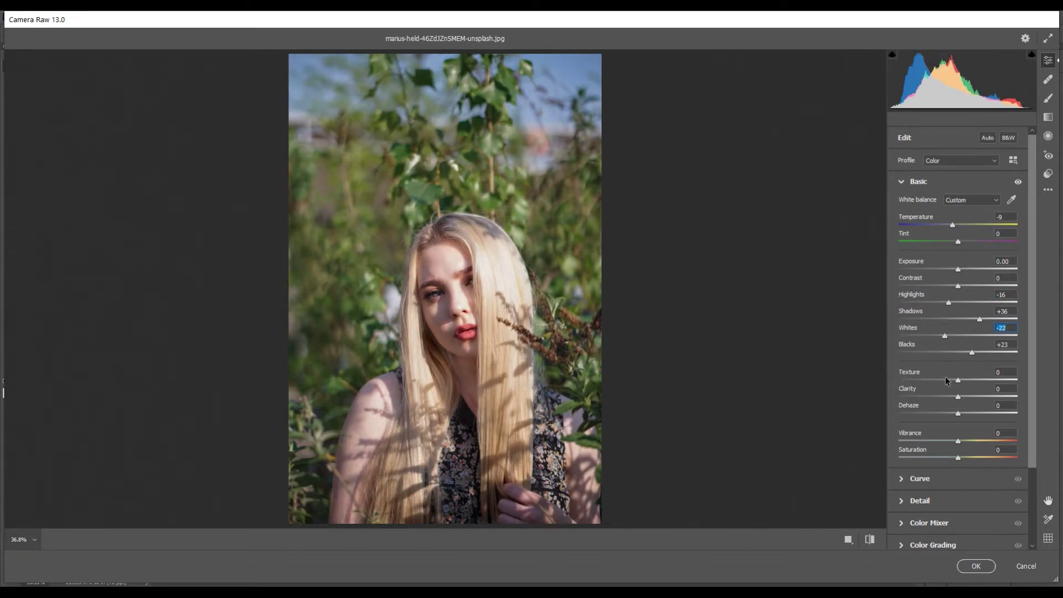
# - Set Texture to -14, Clarity -5, Dehaze -3, Vibrance +14, Saturation -9 and Tint -2
pyautogui.moveTo(958, 381)
pyautogui.mouseDown()
pyautogui.moveTo(946, 379)
pyautogui.moveTo(966, 397)
pyautogui.moveTo(939, 396)
pyautogui.moveTo(955, 401)
pyautogui.mouseUp()
pyautogui.moveTo(959, 415)
pyautogui.mouseDown()
pyautogui.moveTo(945, 416)
pyautogui.moveTo(974, 416)
pyautogui.moveTo(957, 419)
pyautogui.mouseUp()
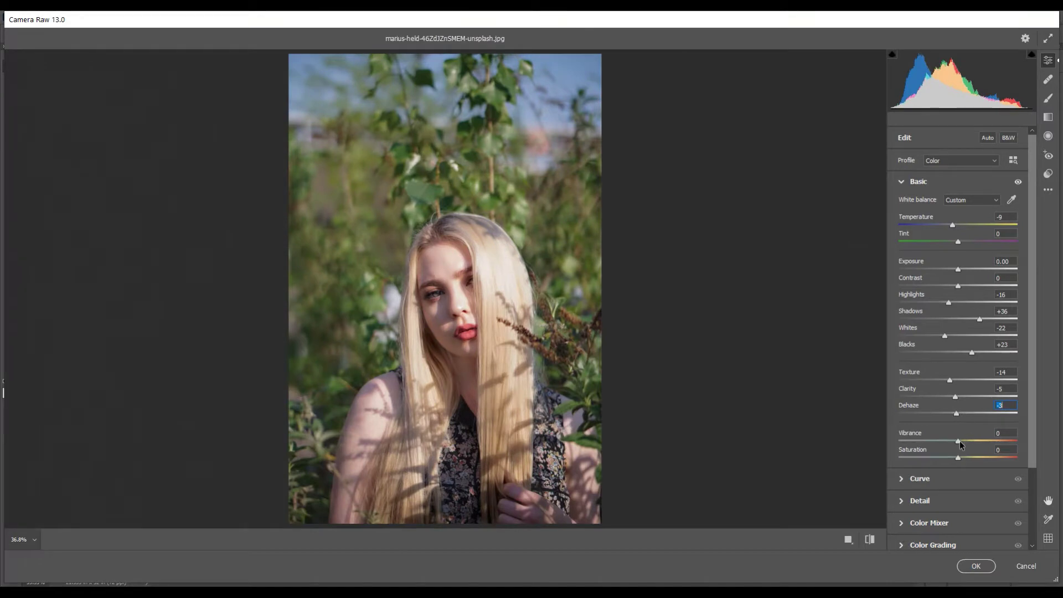
pyautogui.moveTo(959, 440)
pyautogui.mouseDown()
pyautogui.moveTo(968, 441)
pyautogui.moveTo(954, 456)
pyautogui.mouseUp()
pyautogui.moveTo(959, 242); pyautogui.dragTo(957, 244)
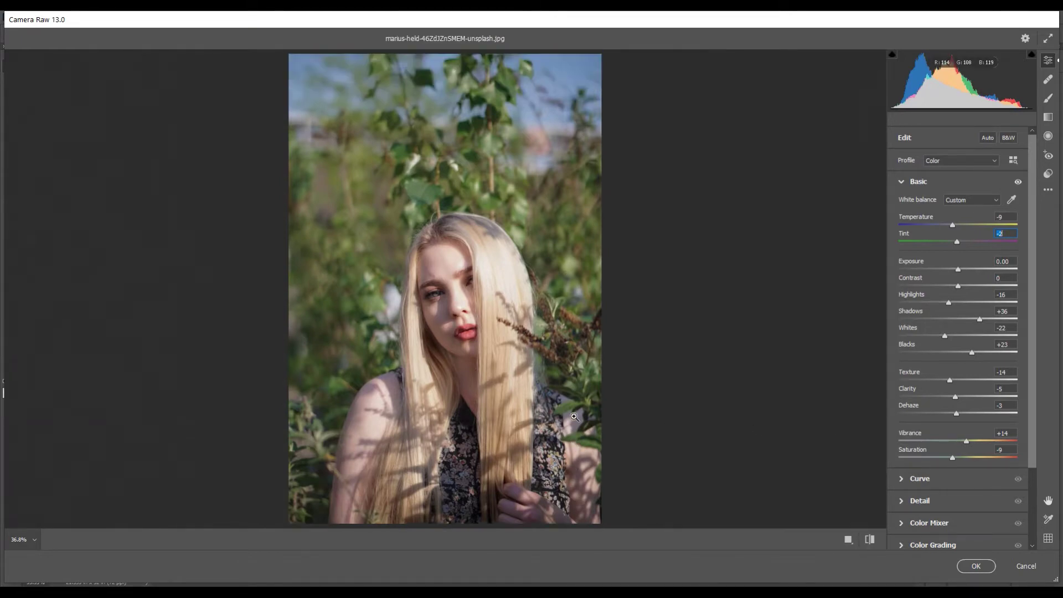
# - Adjust the Greens in the HSL Color Mixer to Hue -75, Saturation -100 and Luminance +34
pyautogui.click(902, 523)
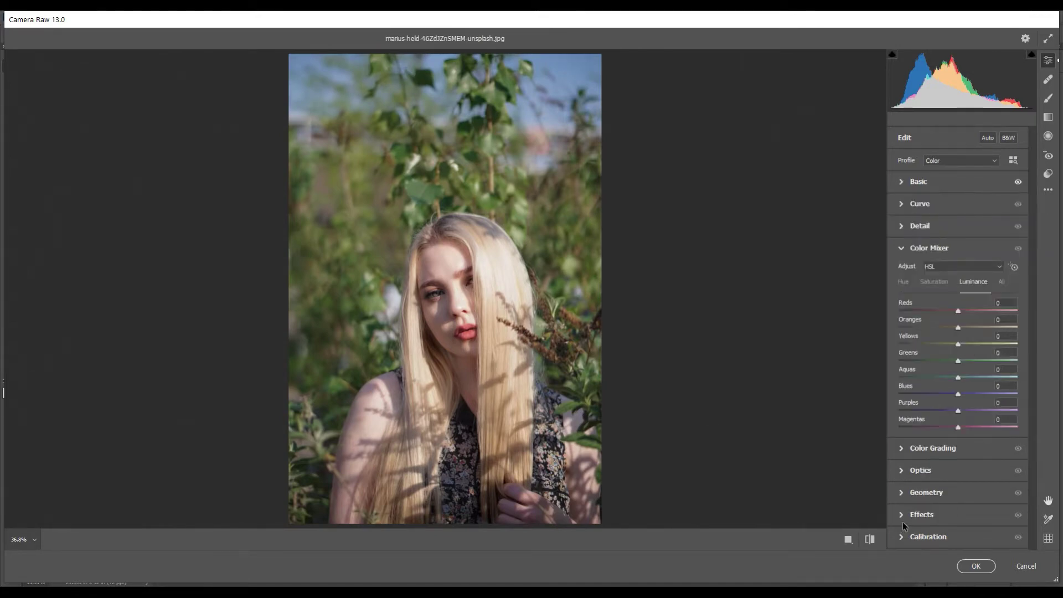
pyautogui.click(906, 282)
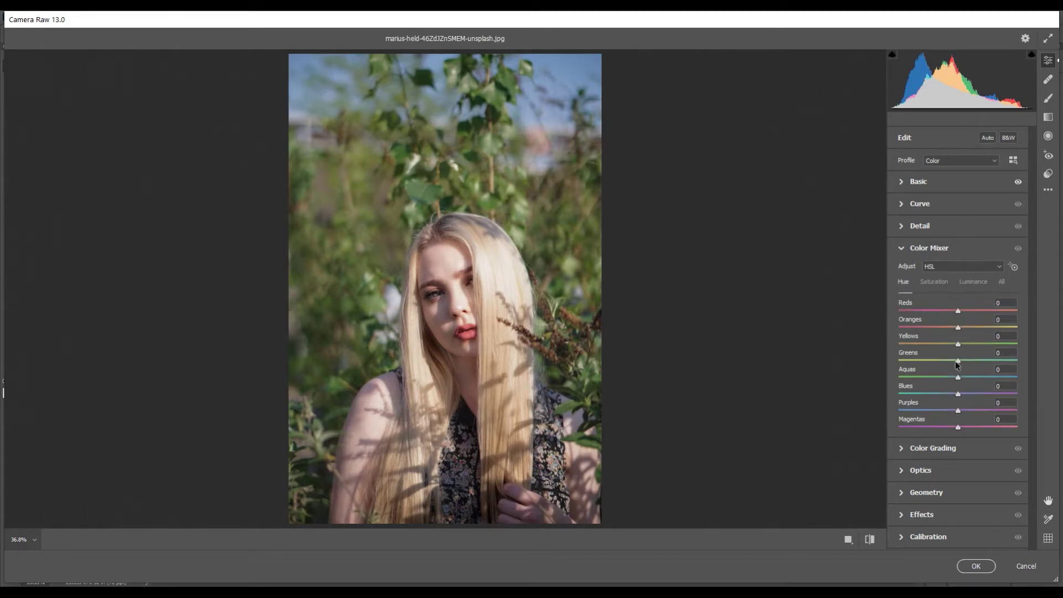
pyautogui.moveTo(958, 361); pyautogui.dragTo(915, 361)
pyautogui.moveTo(913, 358); pyautogui.dragTo(912, 357)
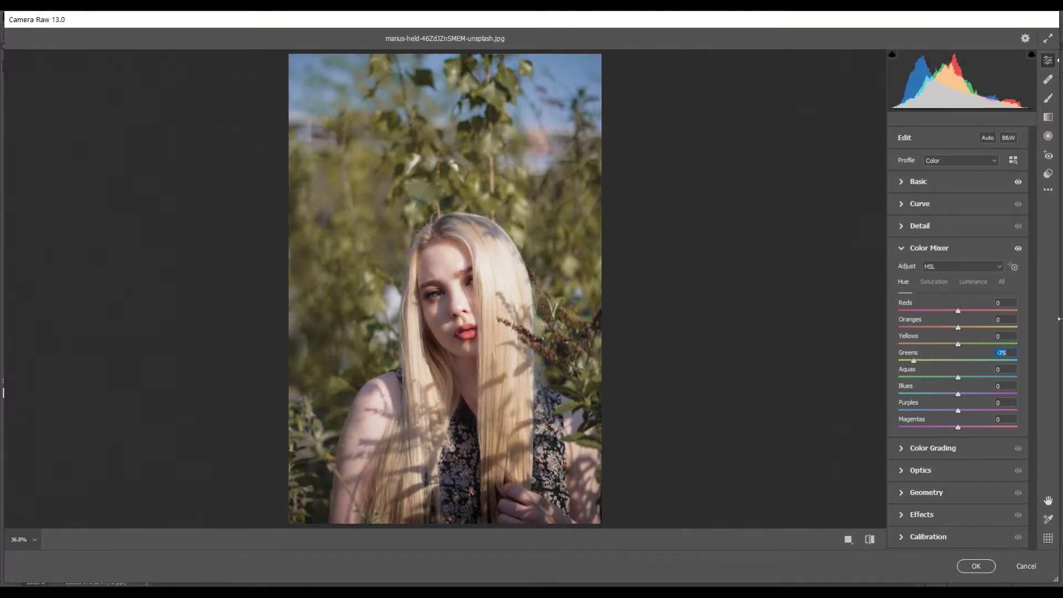
pyautogui.click(938, 281)
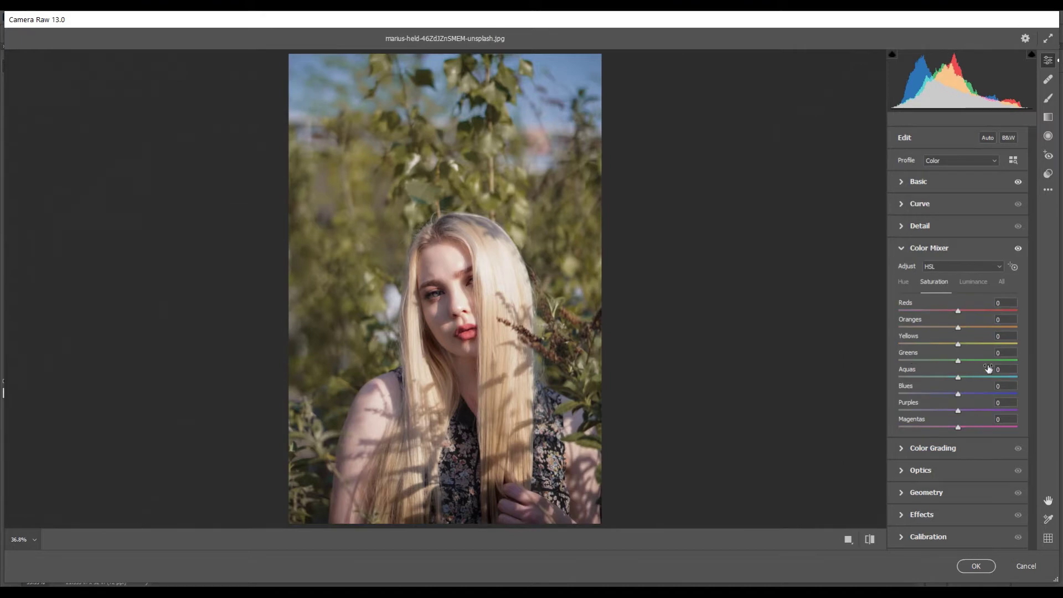
pyautogui.moveTo(960, 361); pyautogui.dragTo(874, 363)
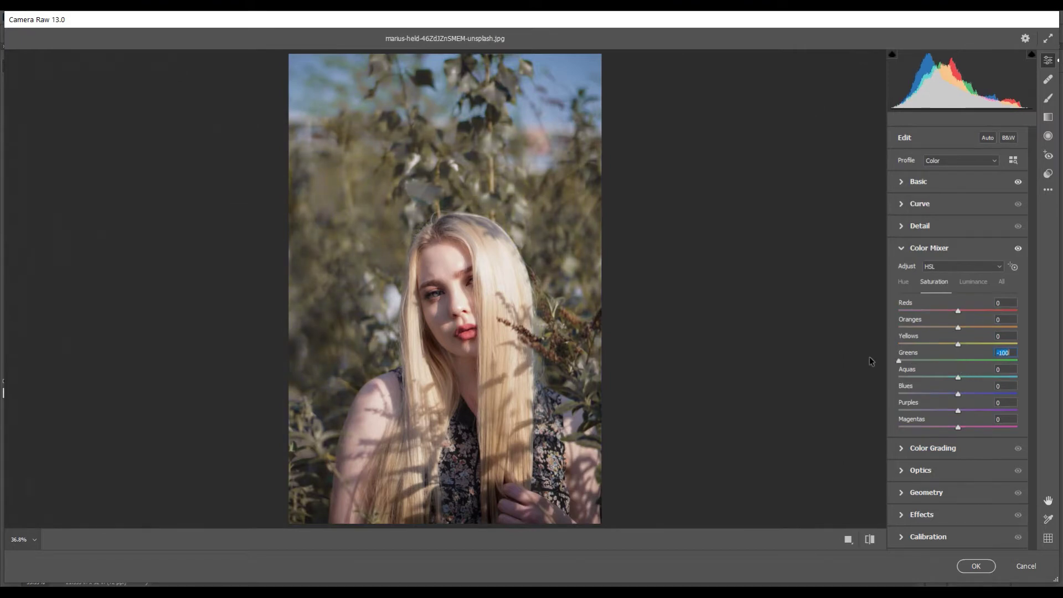
pyautogui.click(979, 281)
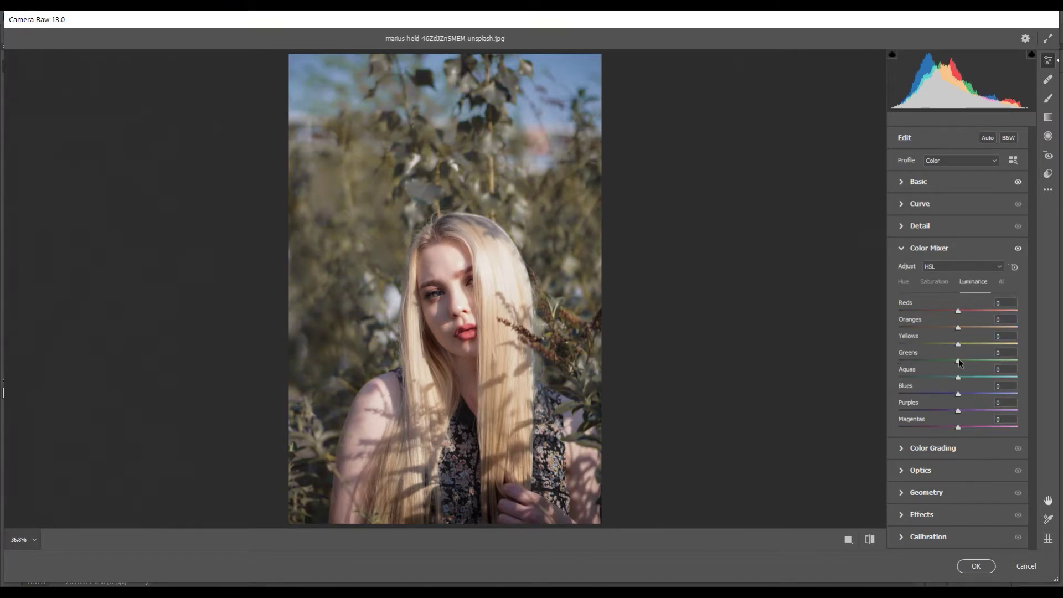
pyautogui.moveTo(959, 360); pyautogui.dragTo(986, 357)
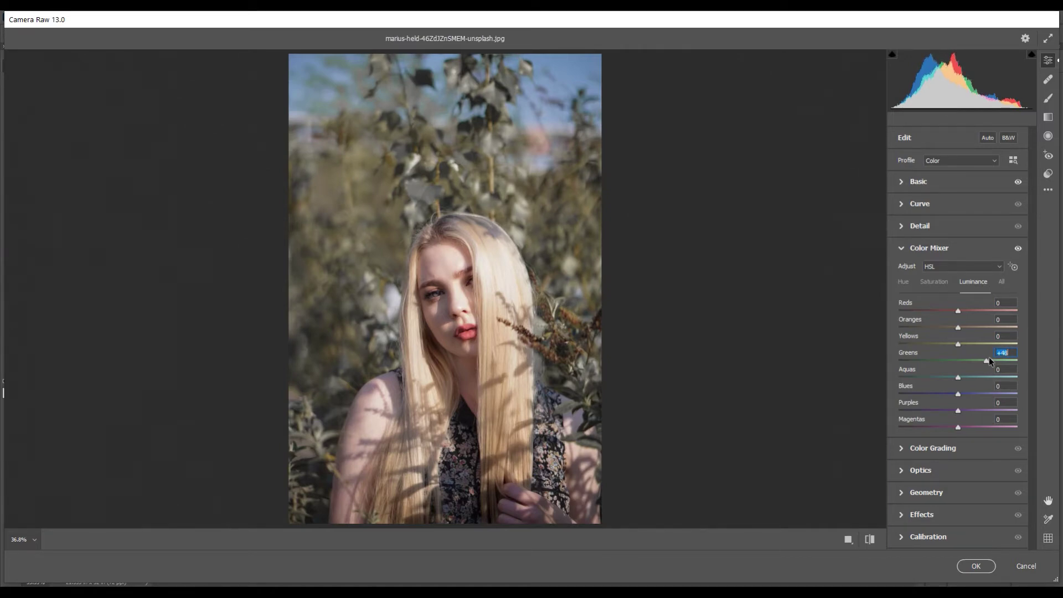
pyautogui.moveTo(990, 360); pyautogui.dragTo(978, 359)
# - Adjust the Aquas in the Color Mixer to Hue -50, Saturation -30 and Luminance +26
pyautogui.click(904, 281)
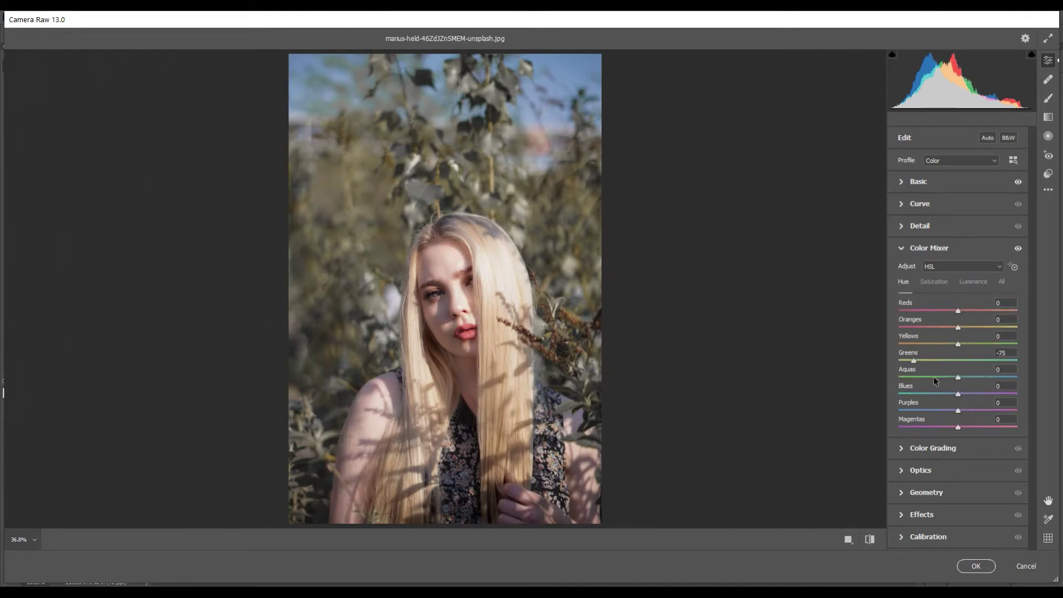
pyautogui.moveTo(959, 378); pyautogui.dragTo(922, 383)
pyautogui.press('Down')
pyautogui.press('Down')
pyautogui.click(934, 280)
pyautogui.moveTo(958, 376); pyautogui.dragTo(945, 377)
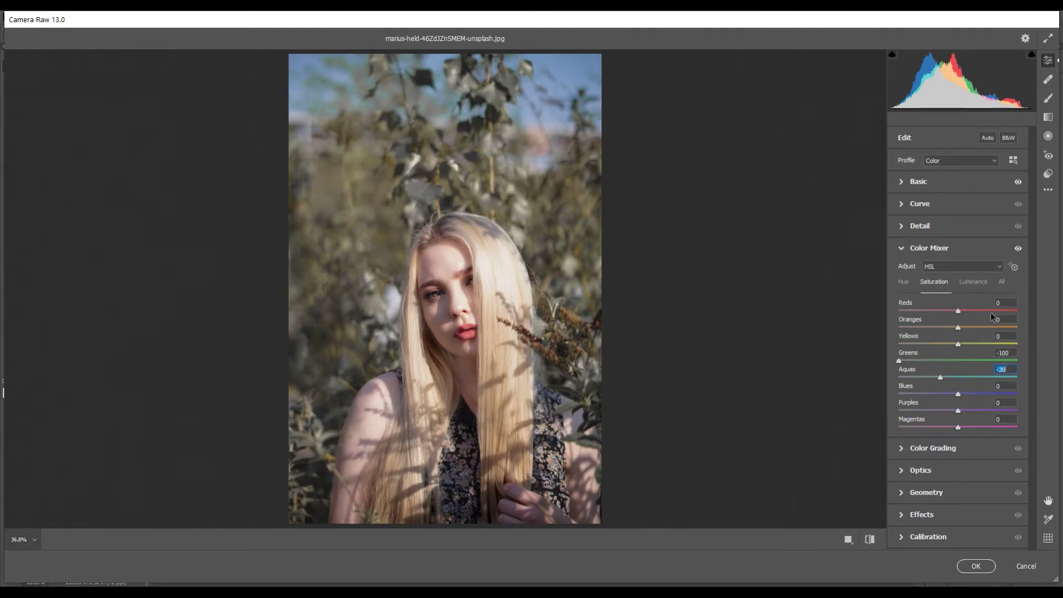
pyautogui.click(976, 281)
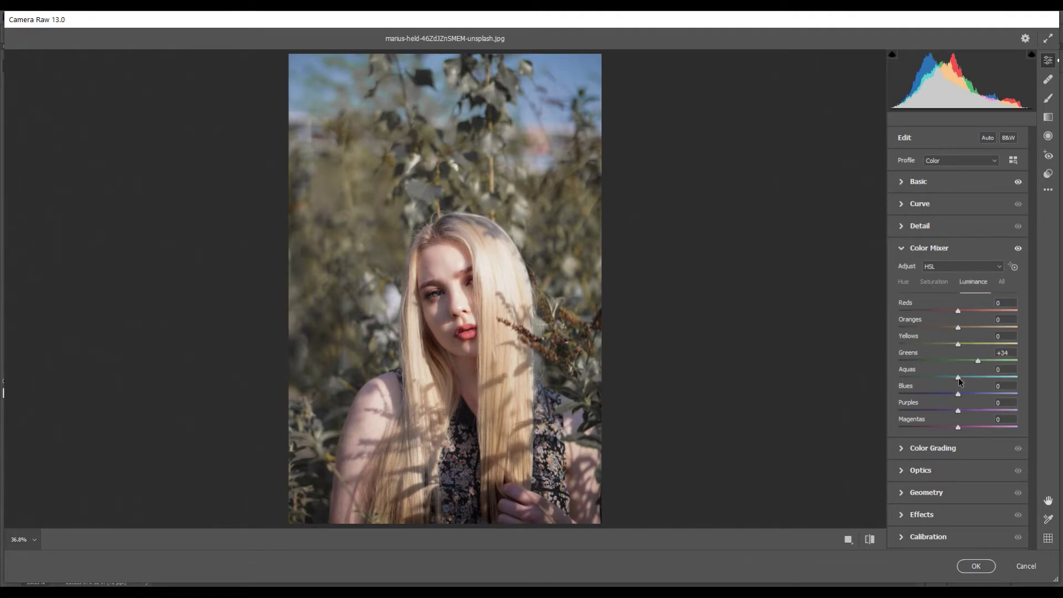
pyautogui.moveTo(958, 377); pyautogui.dragTo(973, 381)
pyautogui.moveTo(973, 380)
pyautogui.mouseDown()
pyautogui.moveTo(996, 381)
pyautogui.moveTo(974, 386)
pyautogui.mouseUp()
# - Shift the Blues hue toward aqua in the Color Mixer and set their Saturation to -25 and Luminance to +27
pyautogui.click(904, 283)
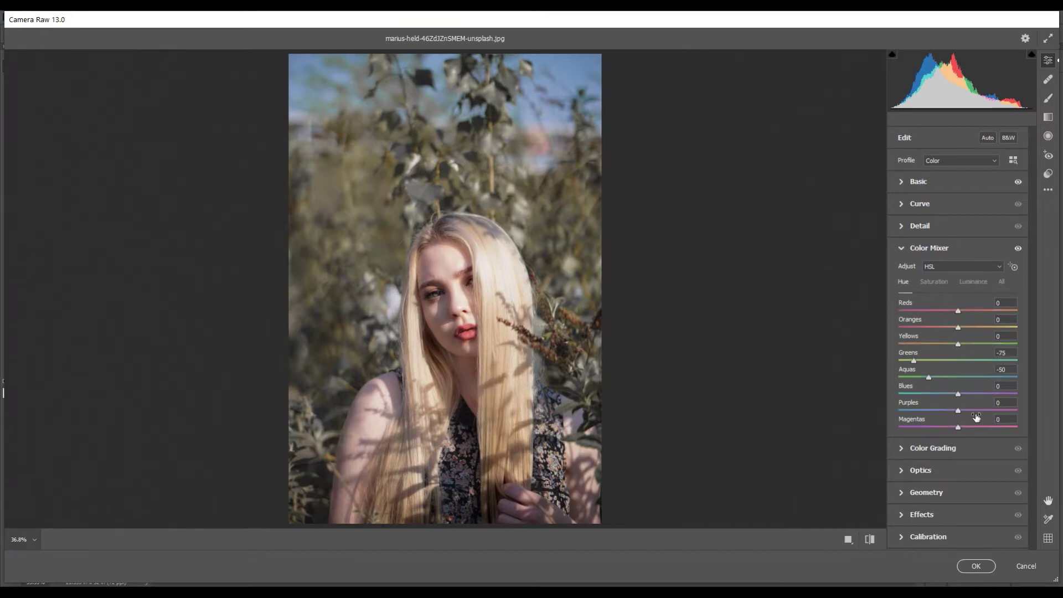
pyautogui.moveTo(958, 396); pyautogui.dragTo(938, 405)
pyautogui.click(936, 281)
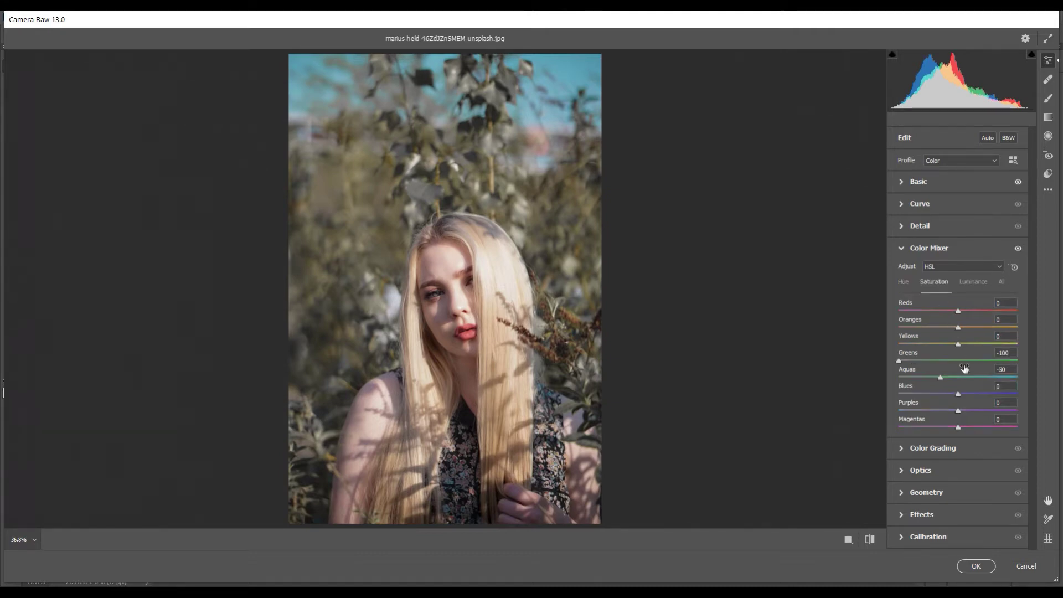
pyautogui.click(958, 394)
pyautogui.moveTo(960, 398)
pyautogui.mouseDown()
pyautogui.moveTo(1000, 394)
pyautogui.moveTo(922, 400)
pyautogui.moveTo(945, 401)
pyautogui.mouseUp()
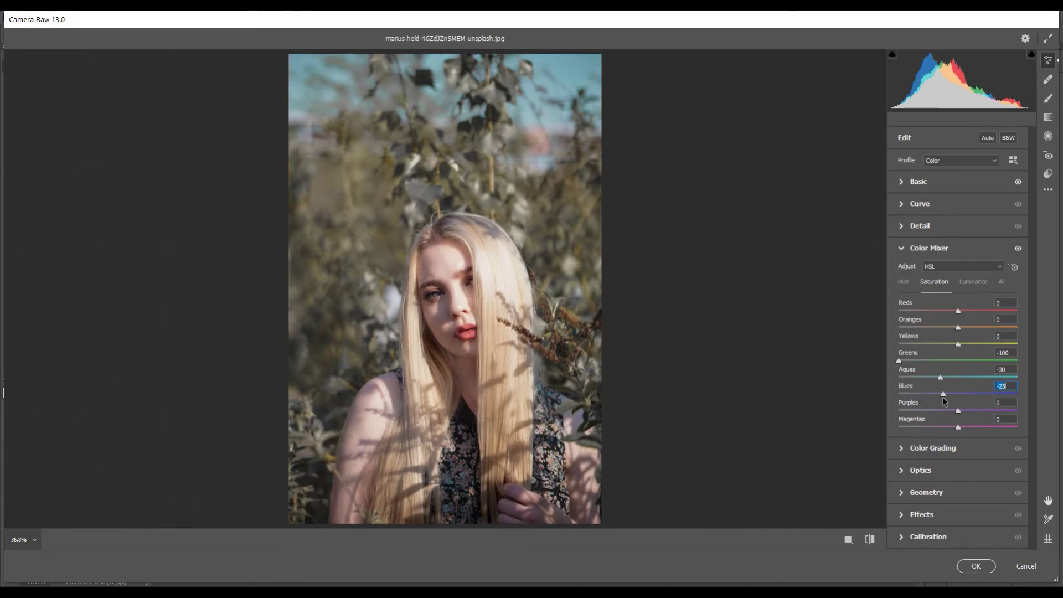
pyautogui.click(976, 283)
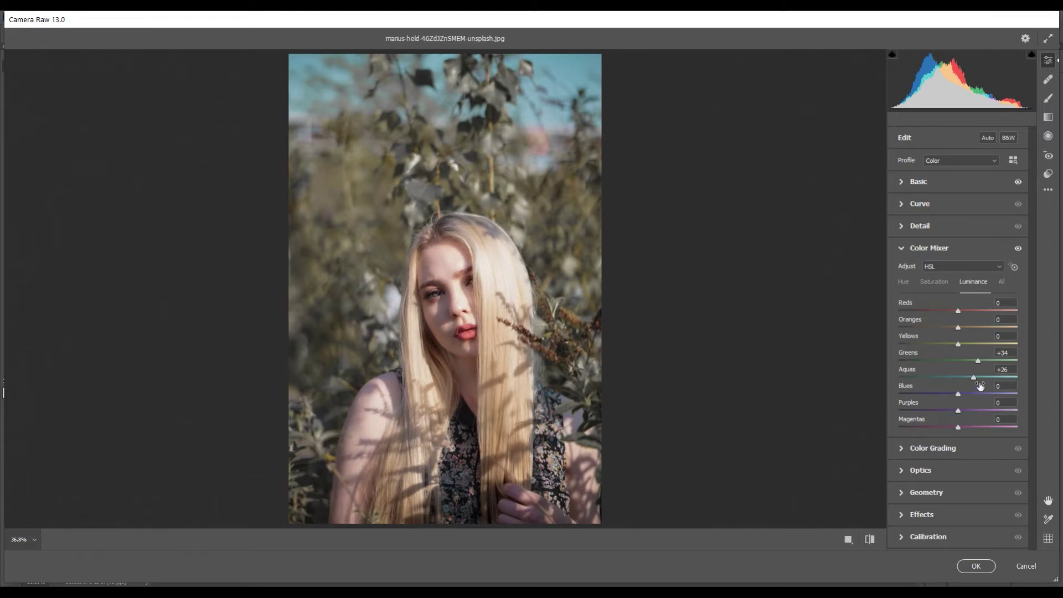
pyautogui.moveTo(959, 394)
pyautogui.mouseDown()
pyautogui.moveTo(939, 394)
pyautogui.moveTo(987, 393)
pyautogui.moveTo(976, 394)
pyautogui.mouseUp()
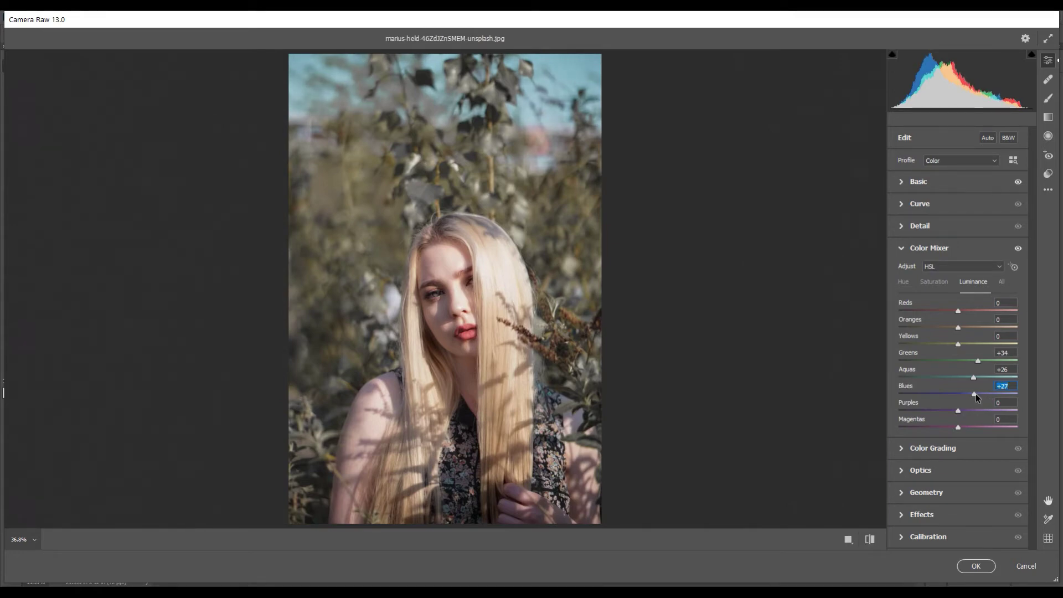
# - Compare the photo with and without the Color Mixer adjustments
pyautogui.click(1019, 249)
pyautogui.click(1019, 250)
pyautogui.click(1019, 249)
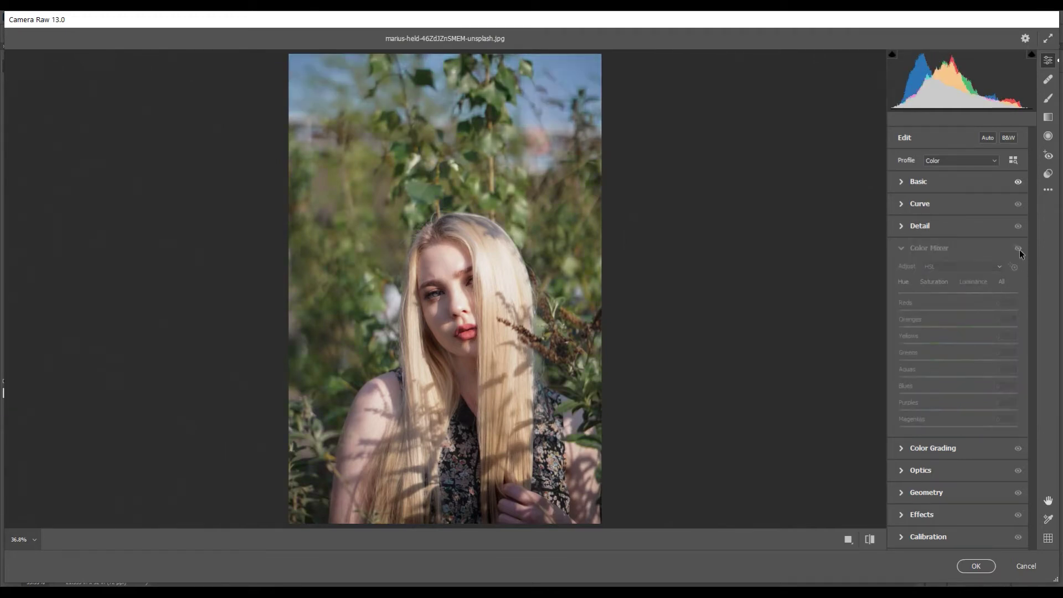
pyautogui.click(1019, 249)
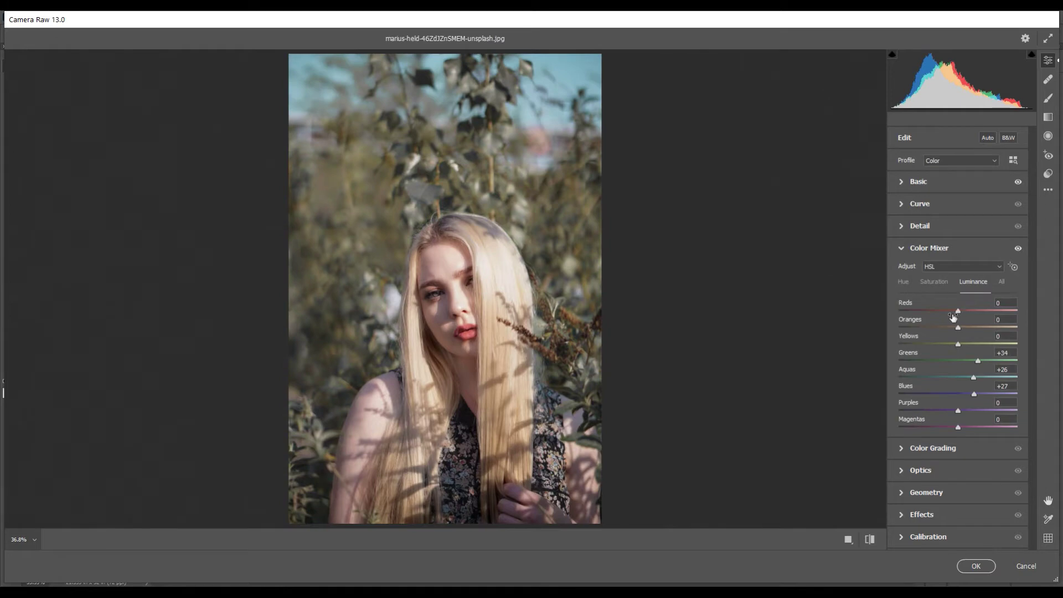
# - Set the basic Exposure to -0.05
pyautogui.click(902, 251)
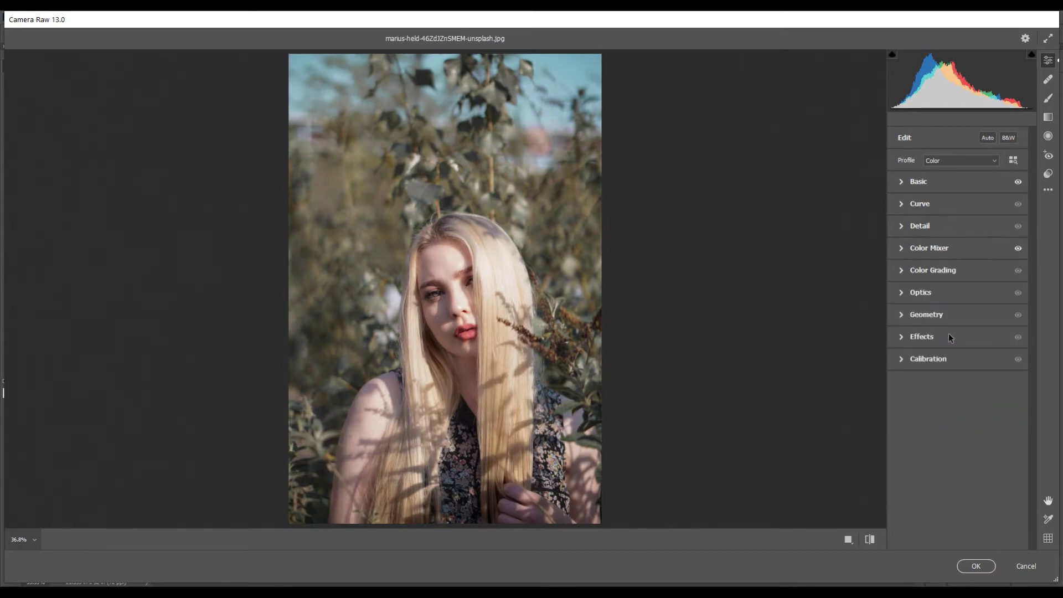
pyautogui.click(901, 181)
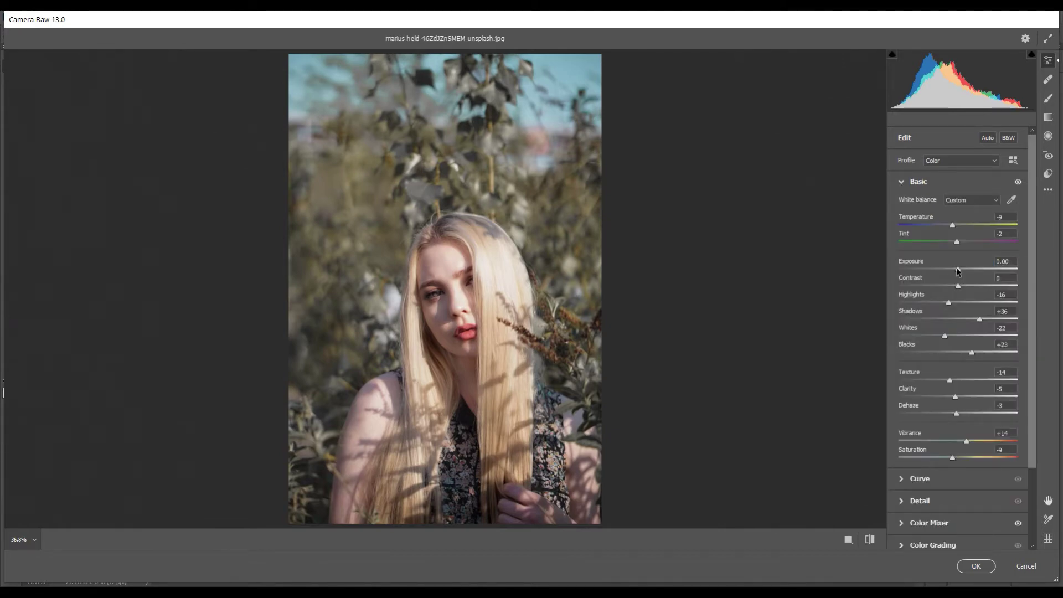
pyautogui.moveTo(959, 271); pyautogui.dragTo(957, 271)
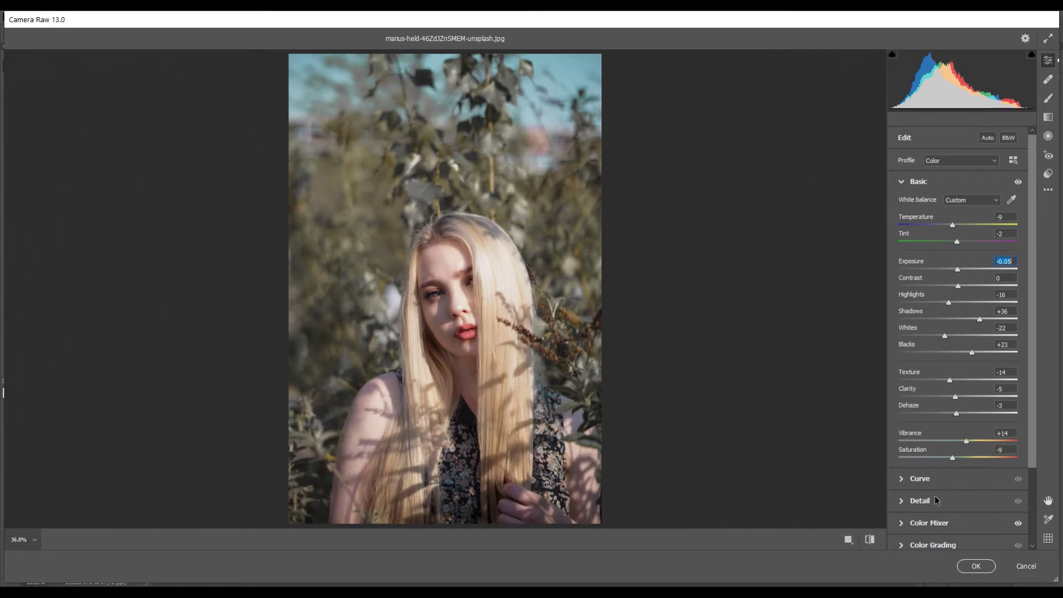
# - Add three points to the RGB point curve, lift its black end and lower its white end to output 247
pyautogui.click(901, 478)
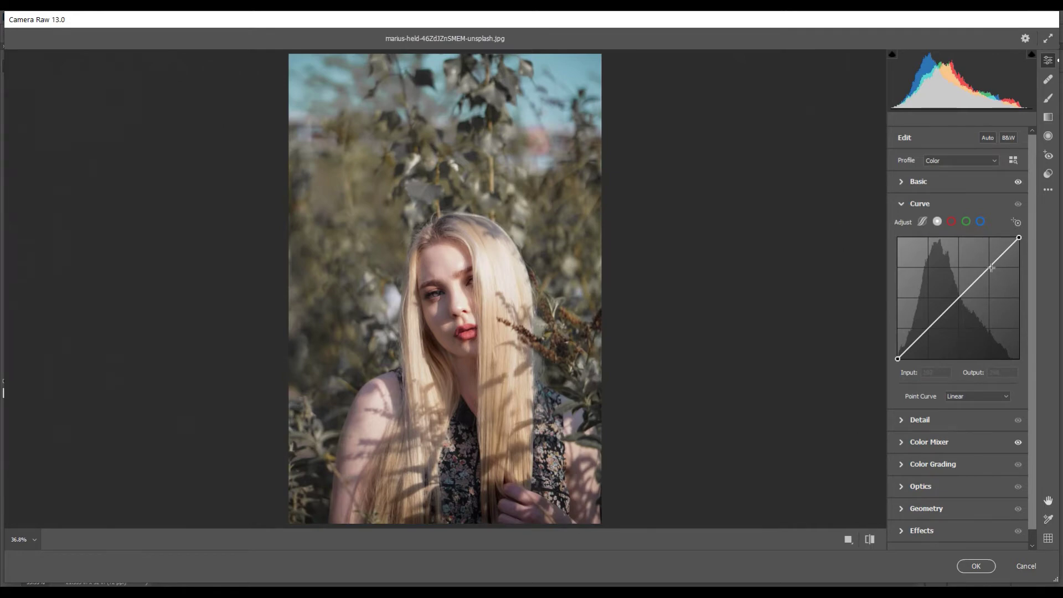
pyautogui.moveTo(991, 267); pyautogui.dragTo(961, 301)
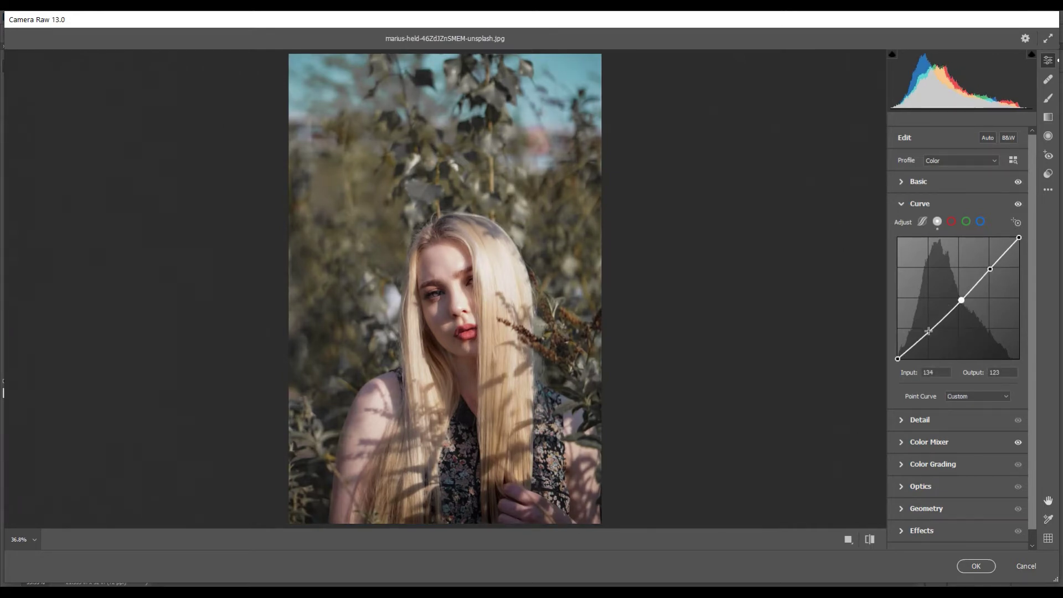
pyautogui.moveTo(927, 332); pyautogui.dragTo(1019, 241)
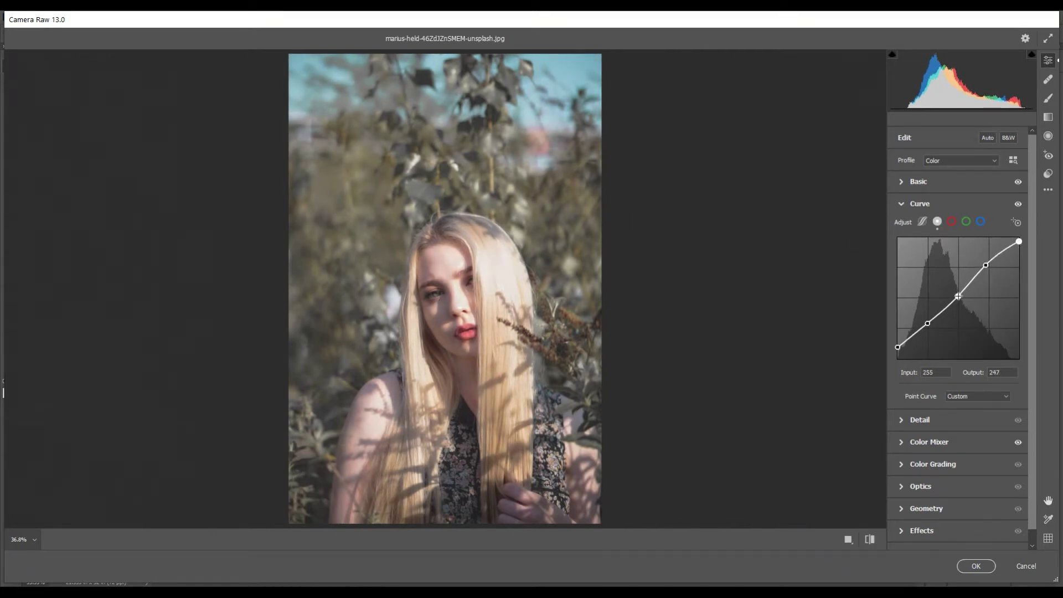
# - Refine the RGB curve by raising the midpoint slightly, setting the black end to 2/17, lowering the white end and moving the highlight point to about 186/193
pyautogui.moveTo(958, 296); pyautogui.dragTo(956, 293)
pyautogui.moveTo(899, 346)
pyautogui.mouseDown()
pyautogui.moveTo(916, 359)
pyautogui.moveTo(899, 351)
pyautogui.mouseUp()
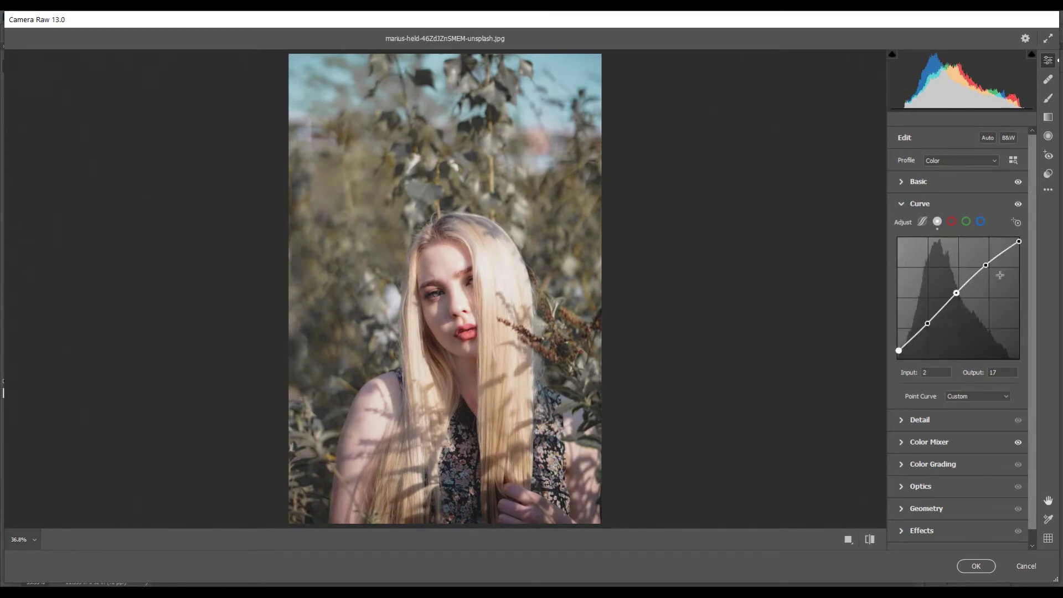
pyautogui.moveTo(1020, 204); pyautogui.dragTo(1021, 203)
pyautogui.moveTo(1019, 241); pyautogui.dragTo(986, 267)
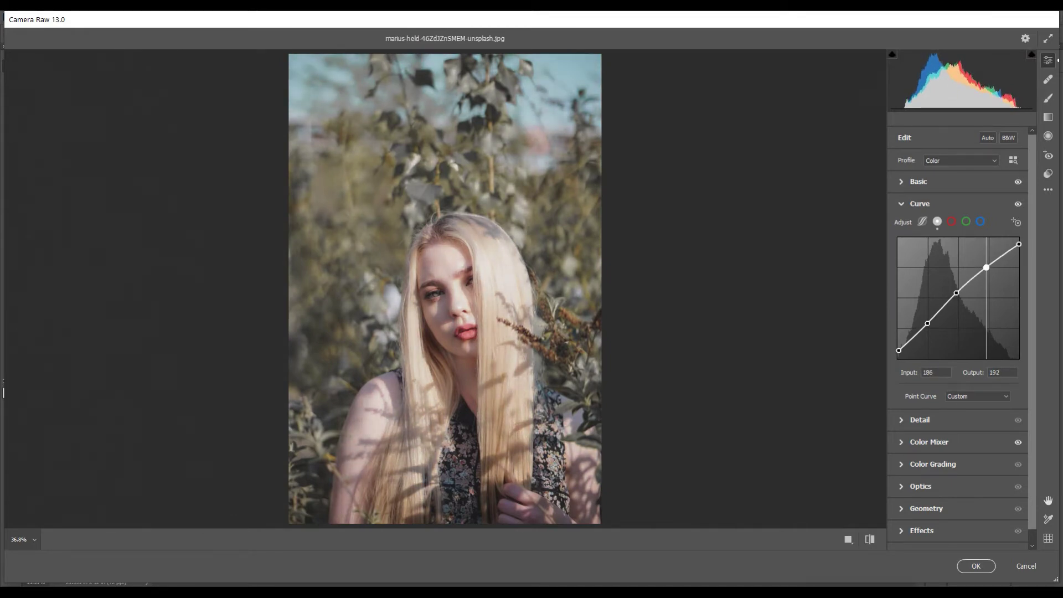
# - Add points at about 196/192, 127/131 and 61/62 to the blue channel curve and lift its black end to output 7
pyautogui.click(981, 222)
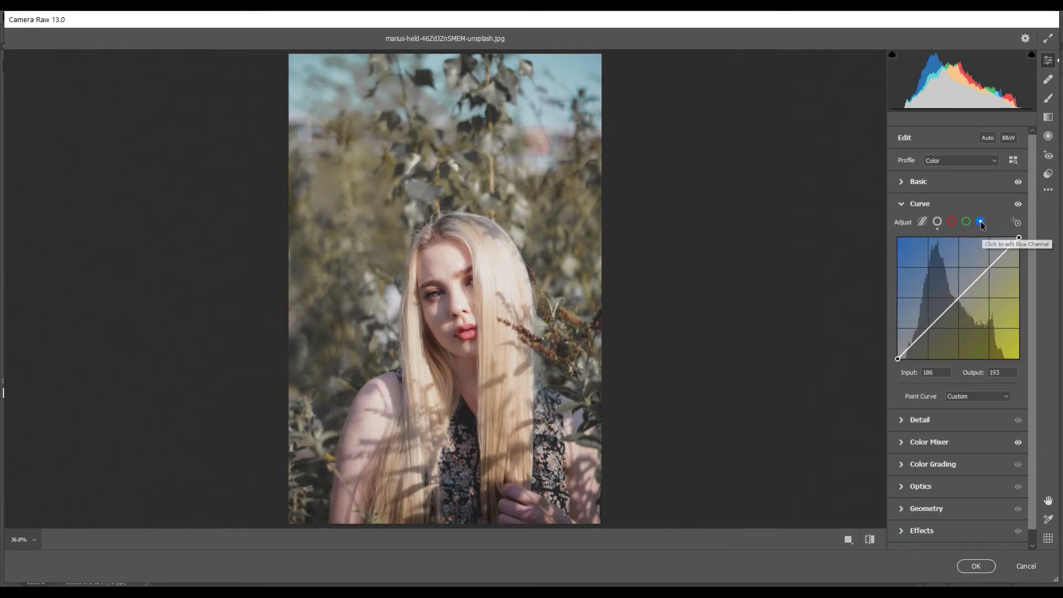
pyautogui.click(991, 268)
pyautogui.click(958, 297)
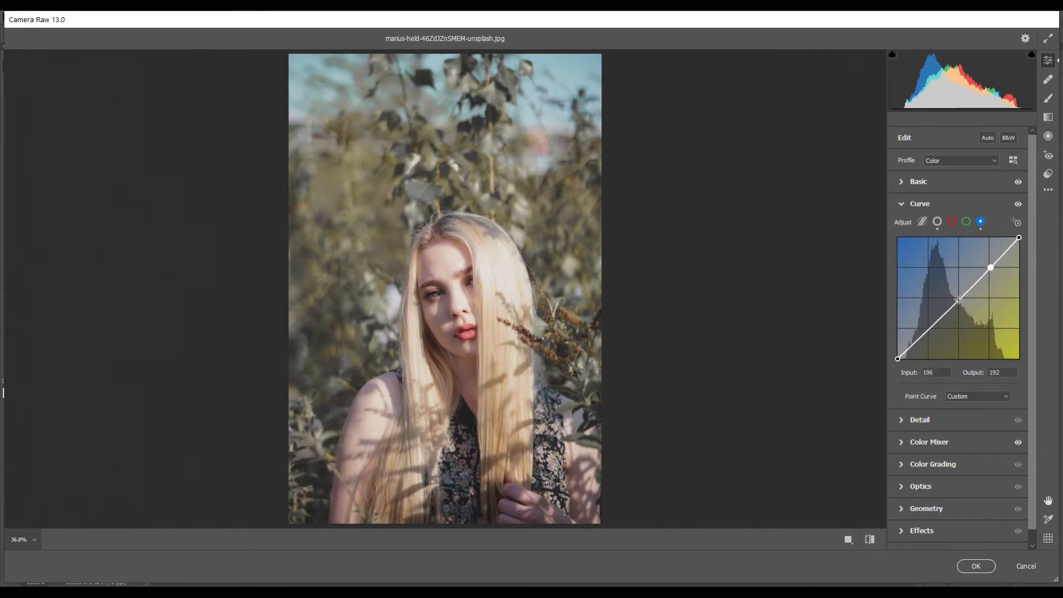
pyautogui.moveTo(958, 297); pyautogui.dragTo(958, 296)
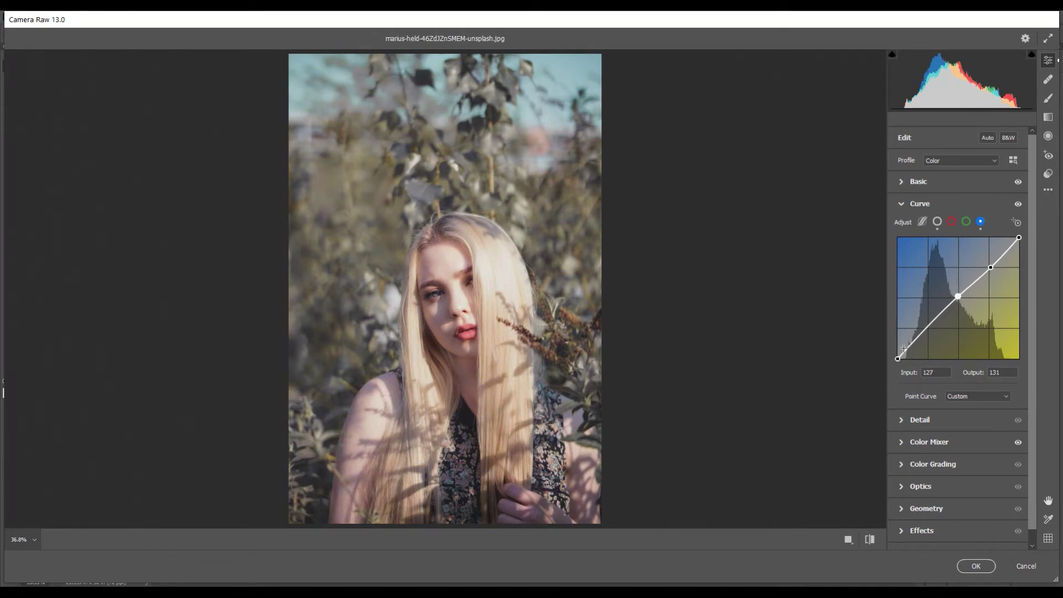
pyautogui.click(926, 329)
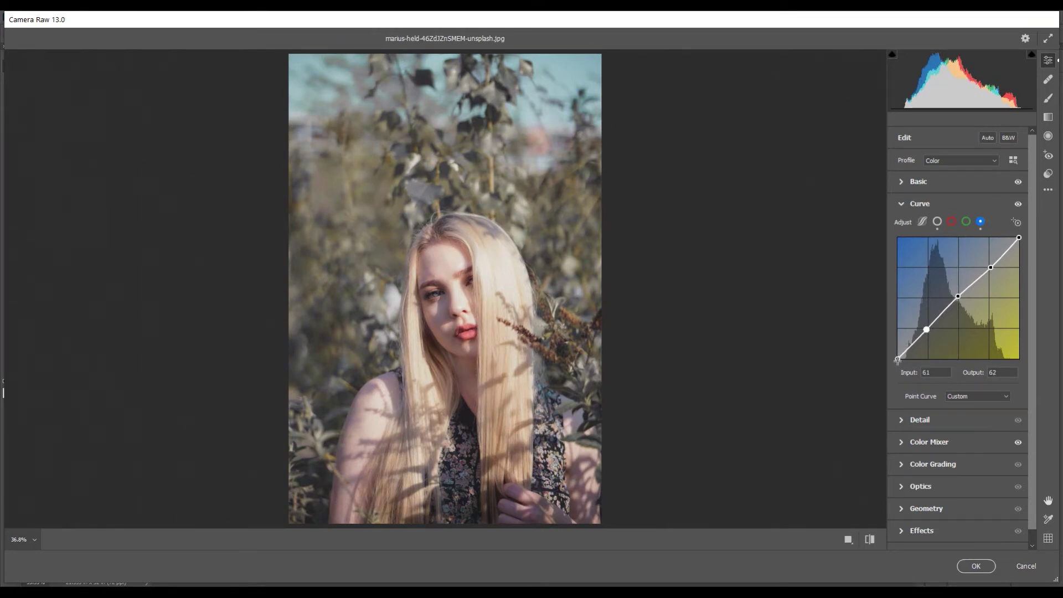
pyautogui.moveTo(900, 357); pyautogui.dragTo(907, 353)
# - Set the Color Grading highlights to hue 44 and raise their saturation moderately
pyautogui.scroll(-1, 967, 408)
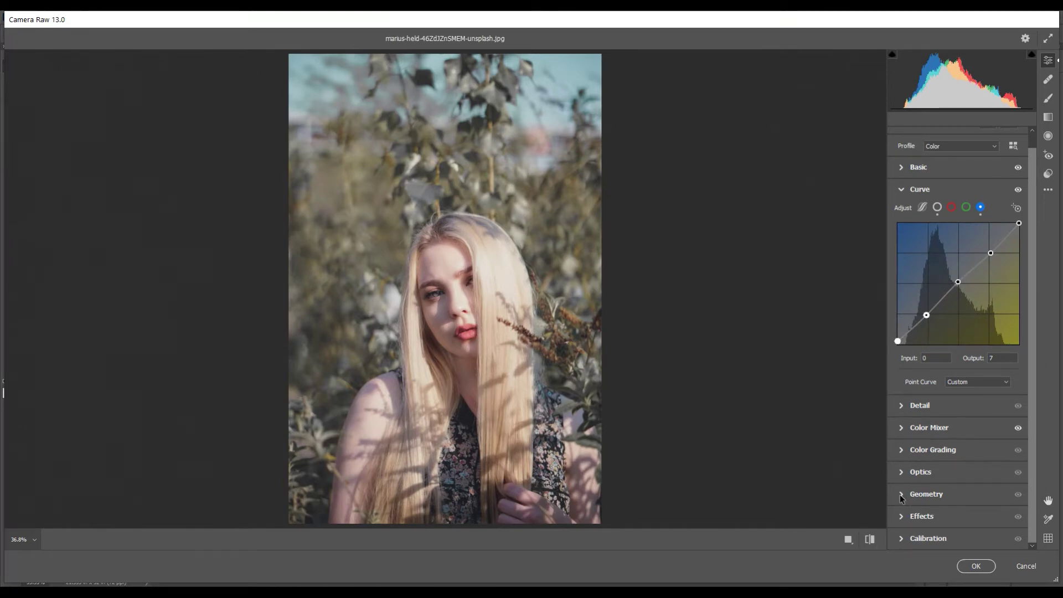
pyautogui.click(902, 449)
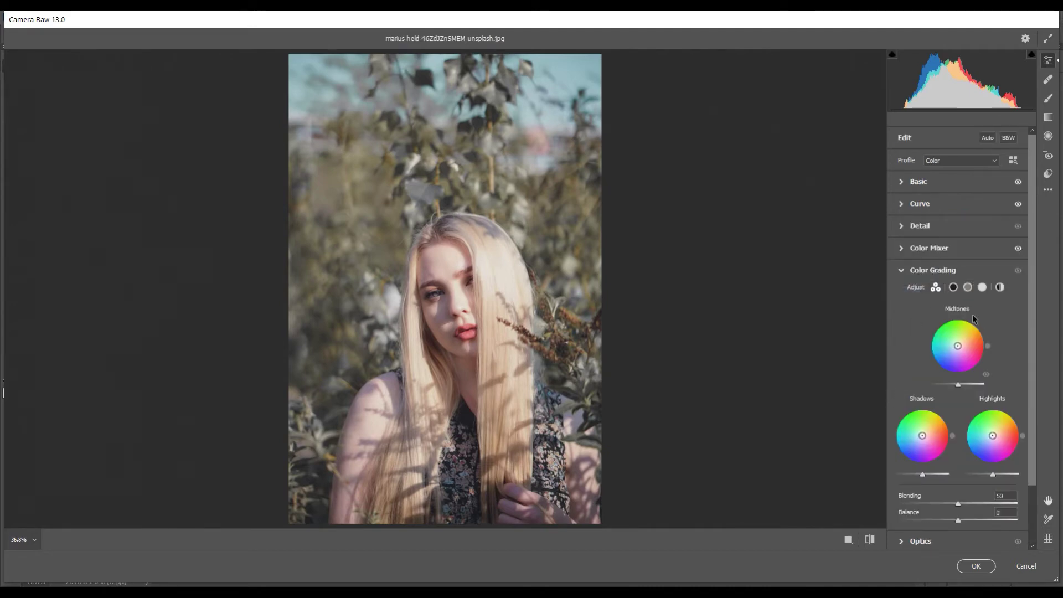
pyautogui.click(982, 287)
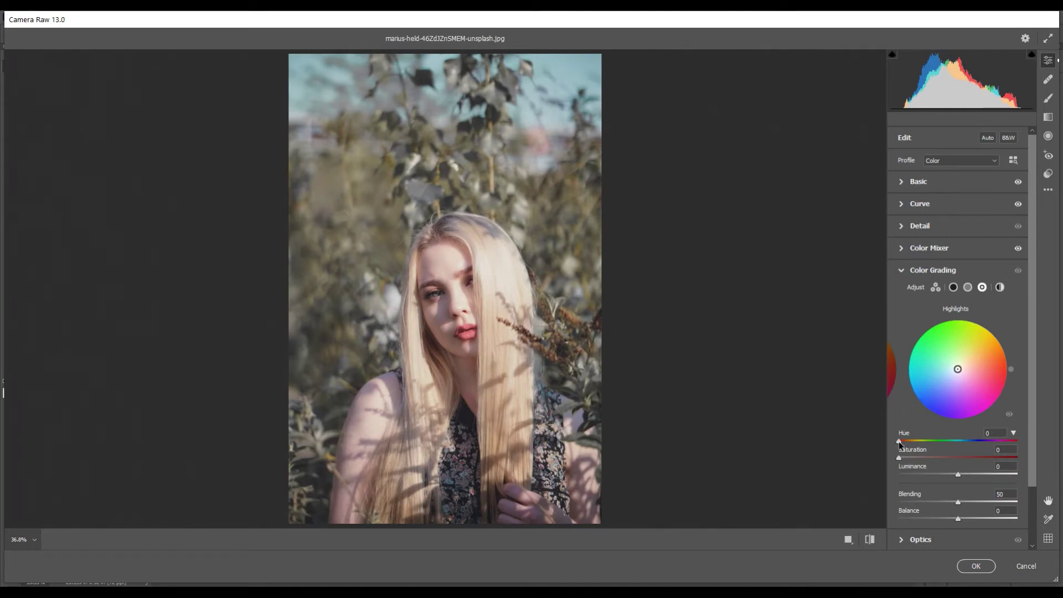
pyautogui.moveTo(901, 441); pyautogui.dragTo(906, 442)
pyautogui.moveTo(911, 440); pyautogui.dragTo(913, 439)
pyautogui.moveTo(898, 458); pyautogui.dragTo(915, 458)
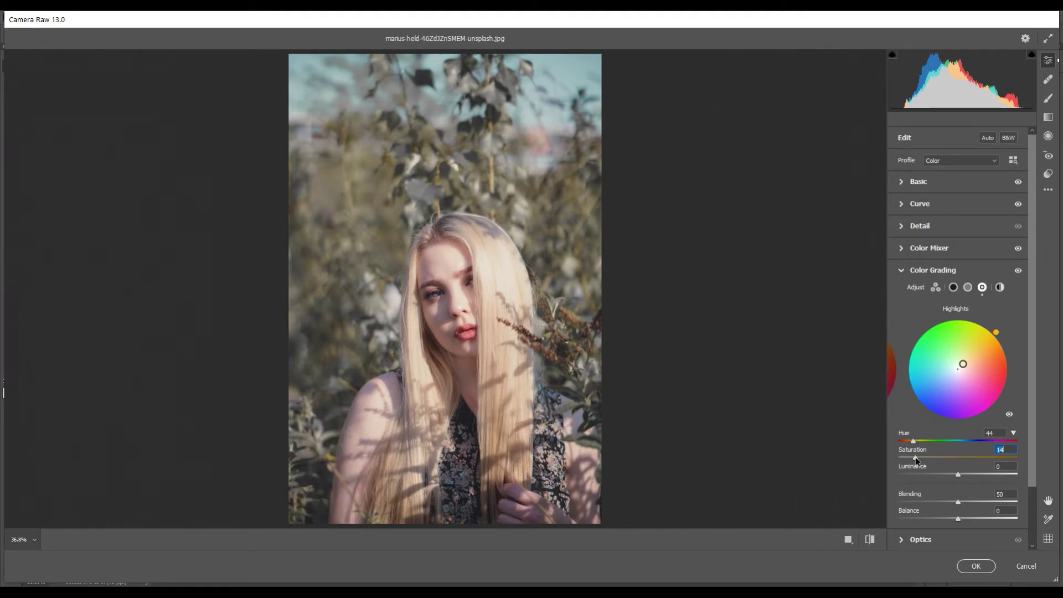
pyautogui.moveTo(916, 457); pyautogui.dragTo(922, 457)
# - Set the Color Grading shadows to hue 25 and saturation 11, and the midtones saturation to 3
pyautogui.click(954, 287)
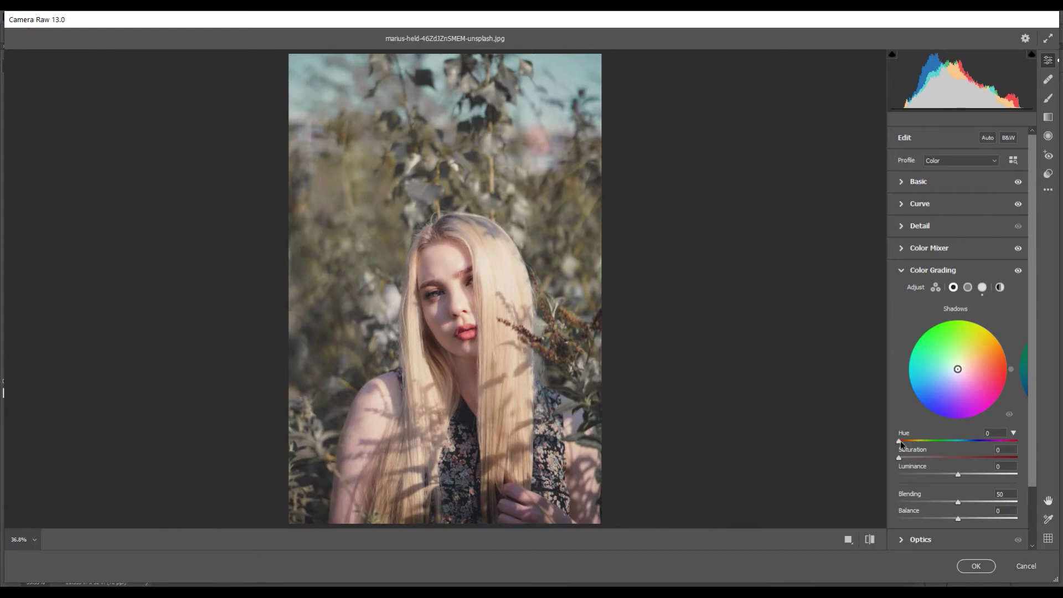
pyautogui.moveTo(899, 441); pyautogui.dragTo(905, 440)
pyautogui.click(900, 458)
pyautogui.moveTo(900, 457)
pyautogui.mouseDown()
pyautogui.moveTo(912, 457)
pyautogui.moveTo(907, 441)
pyautogui.mouseUp()
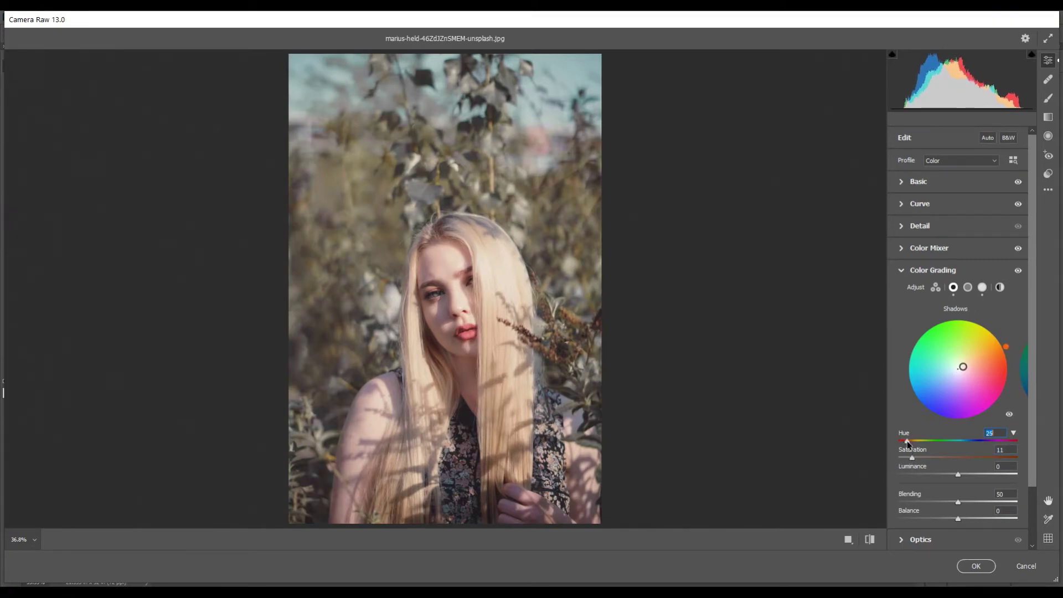
pyautogui.click(968, 287)
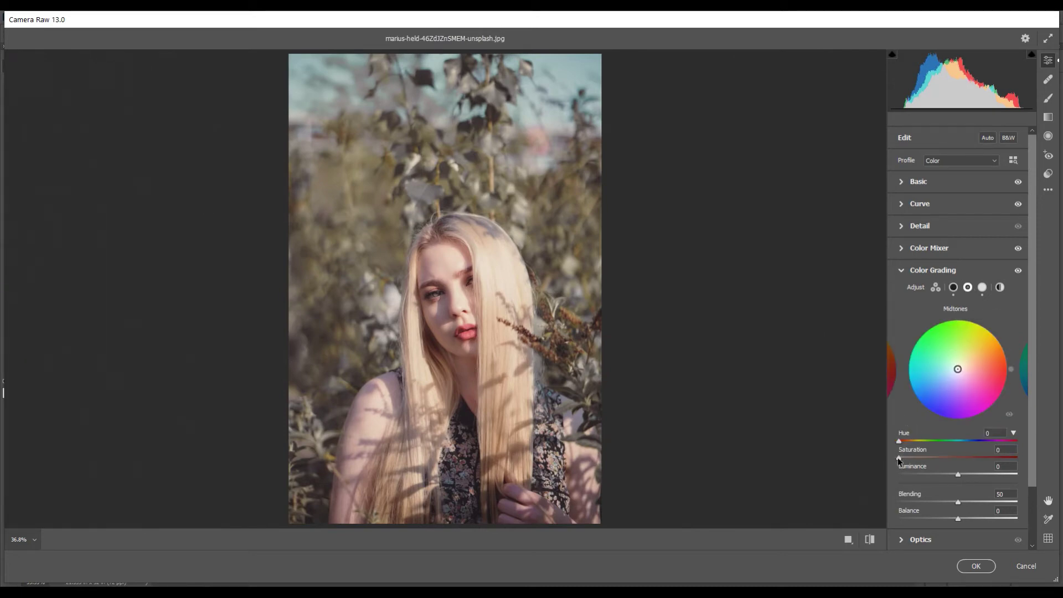
pyautogui.moveTo(899, 458); pyautogui.dragTo(903, 458)
# - Compare the photo with and without the Color Grading adjustments
pyautogui.click(1018, 271)
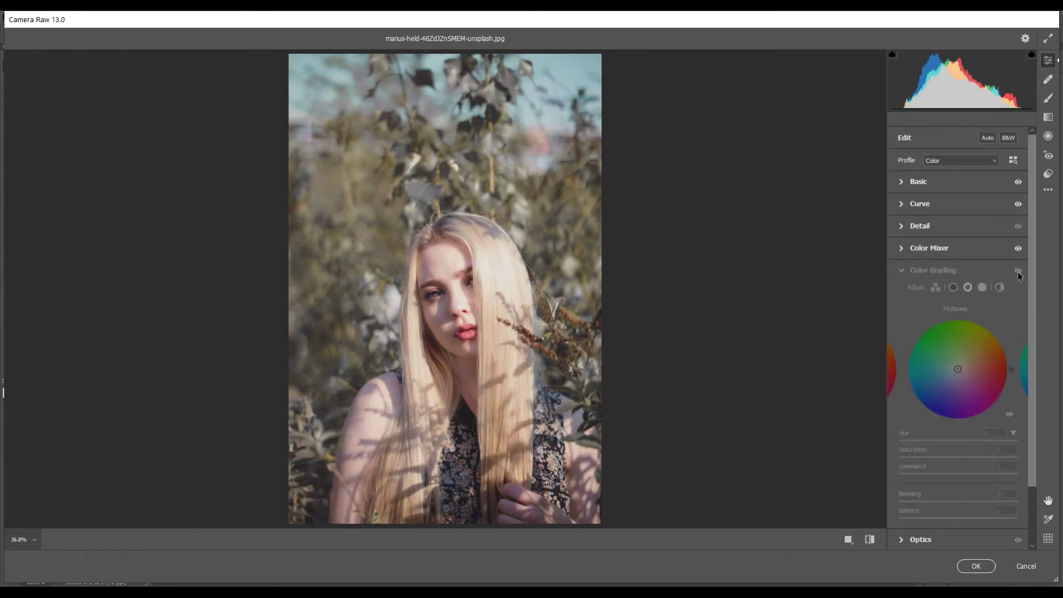
pyautogui.click(1018, 271)
pyautogui.click(1018, 271)
pyautogui.click(1018, 271)
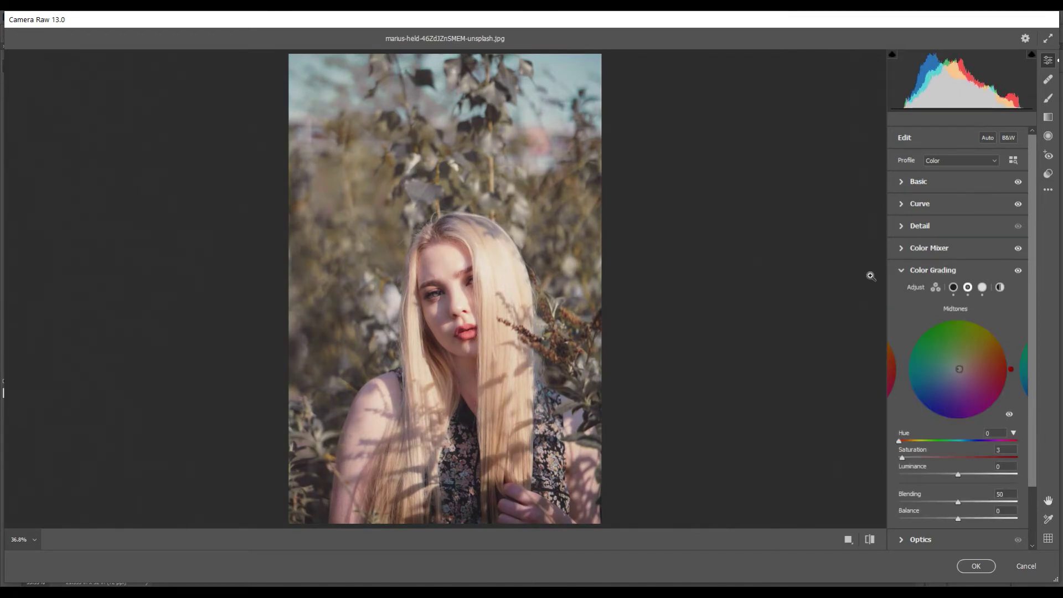
# - Calibrate the primaries with Blue Primary Hue +6 and Green Primary Hue +54
pyautogui.click(901, 271)
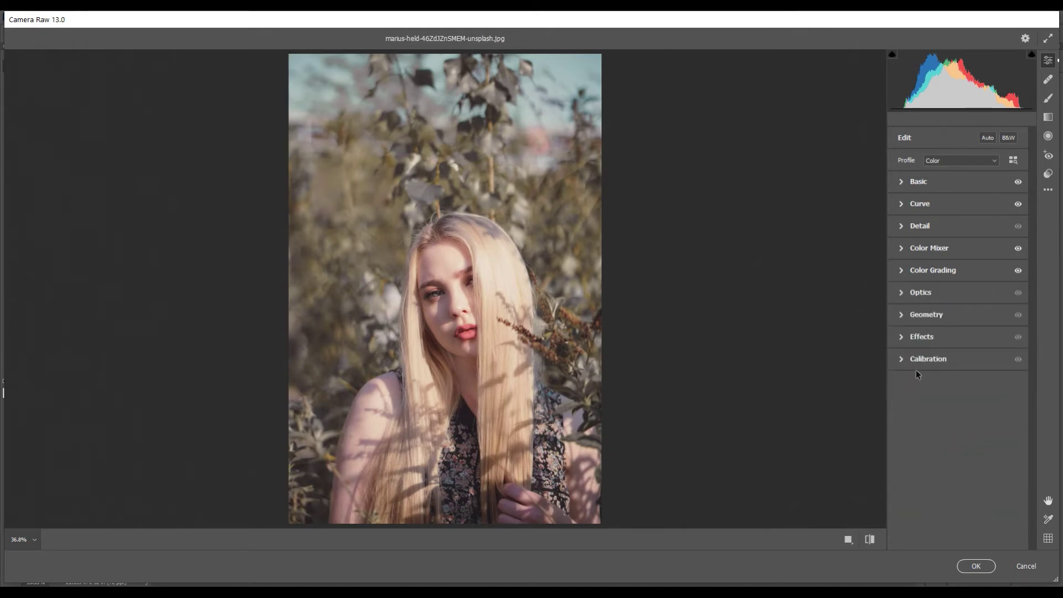
pyautogui.click(902, 359)
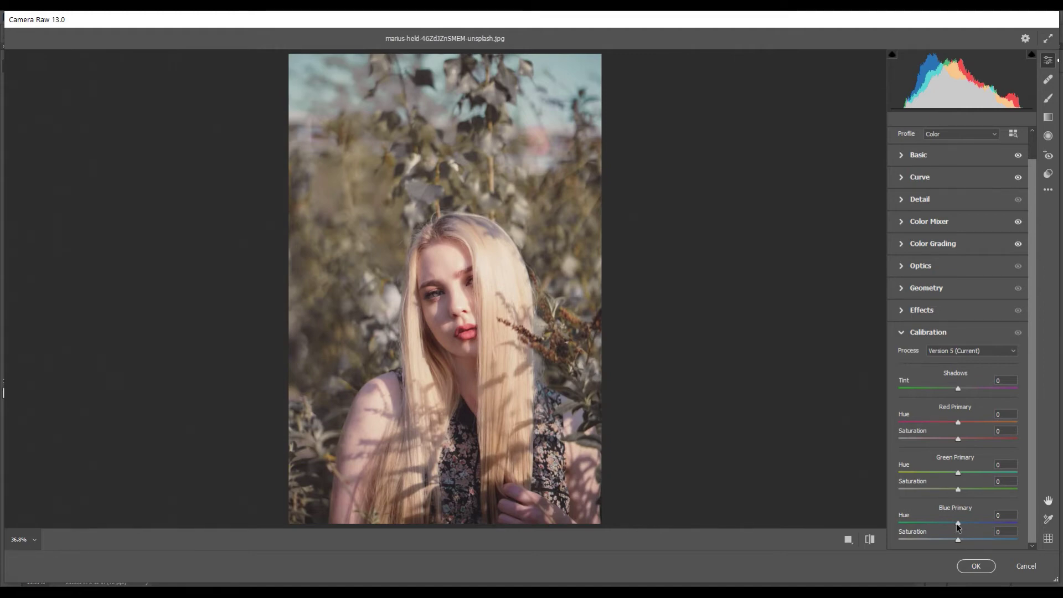
pyautogui.moveTo(958, 522)
pyautogui.mouseDown()
pyautogui.moveTo(971, 522)
pyautogui.moveTo(961, 524)
pyautogui.mouseUp()
pyautogui.moveTo(959, 474); pyautogui.dragTo(985, 474)
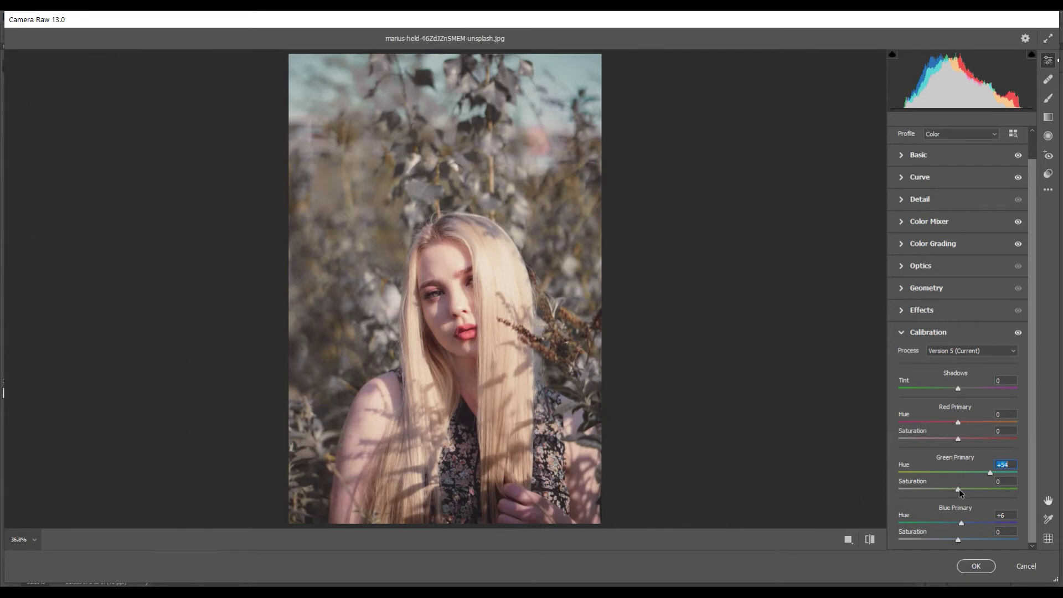
pyautogui.moveTo(959, 490); pyautogui.dragTo(958, 521)
# - Refine the basic tones with Exposure -0.10, Contrast -13, Highlights -53, Whites -25 and Blacks +16
pyautogui.click(902, 154)
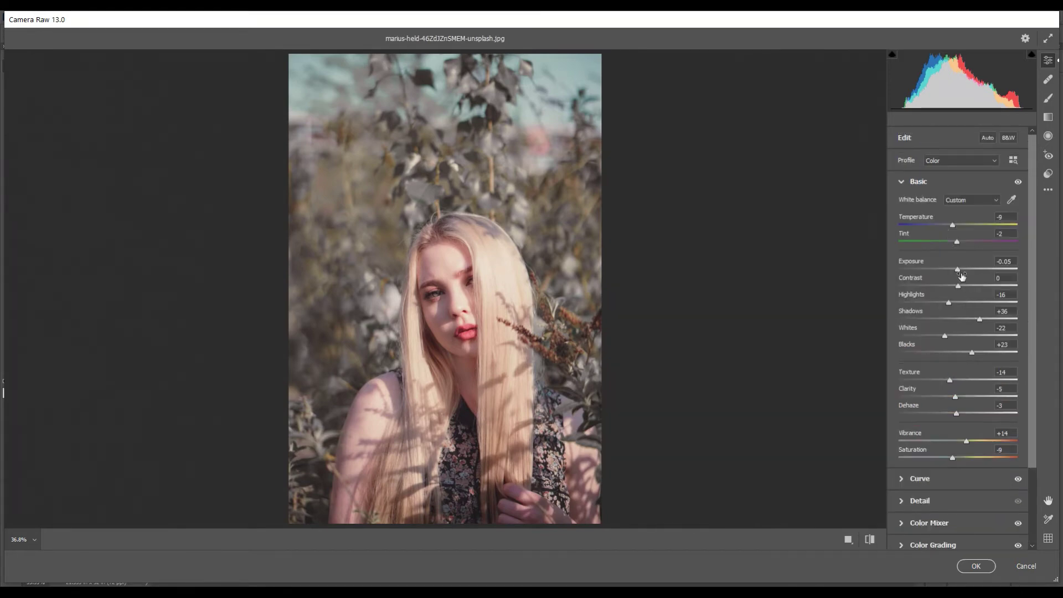
pyautogui.moveTo(959, 269); pyautogui.dragTo(926, 303)
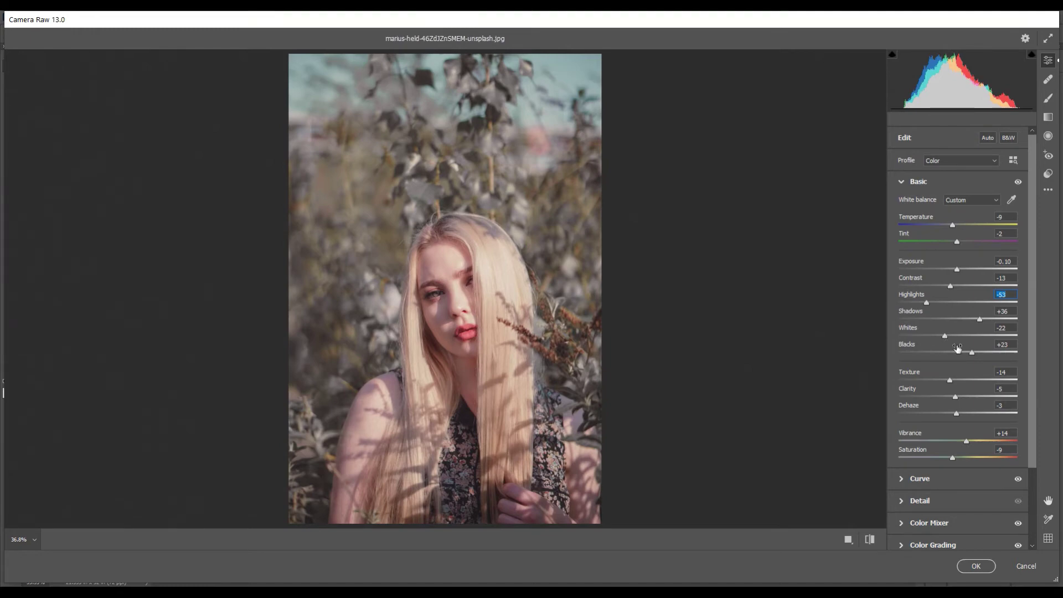
pyautogui.moveTo(974, 354); pyautogui.dragTo(942, 337)
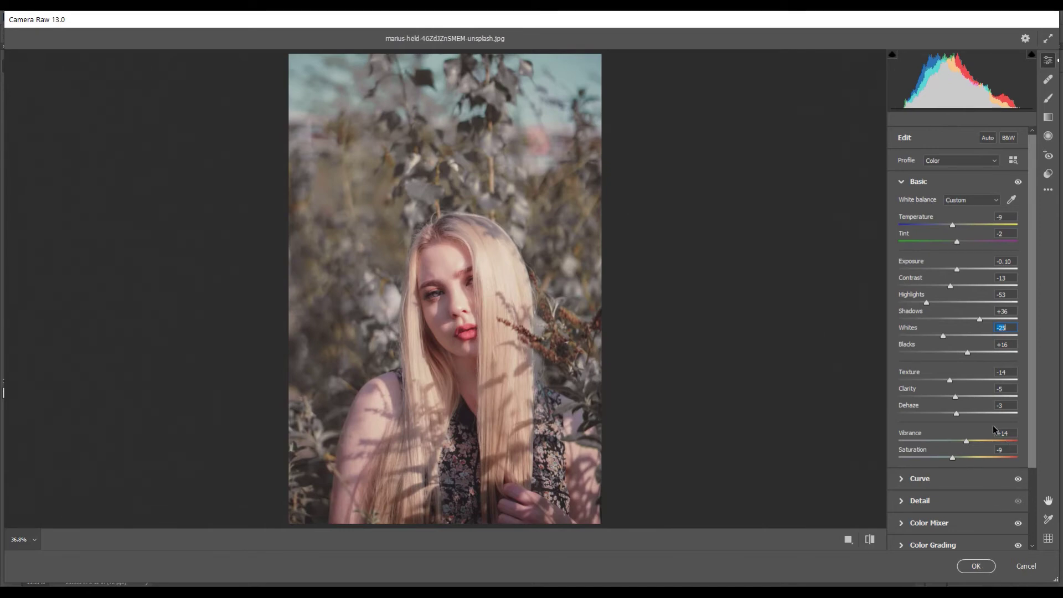
# - Start saving the current Camera Raw settings to a file, using the Default subset
pyautogui.click(1049, 174)
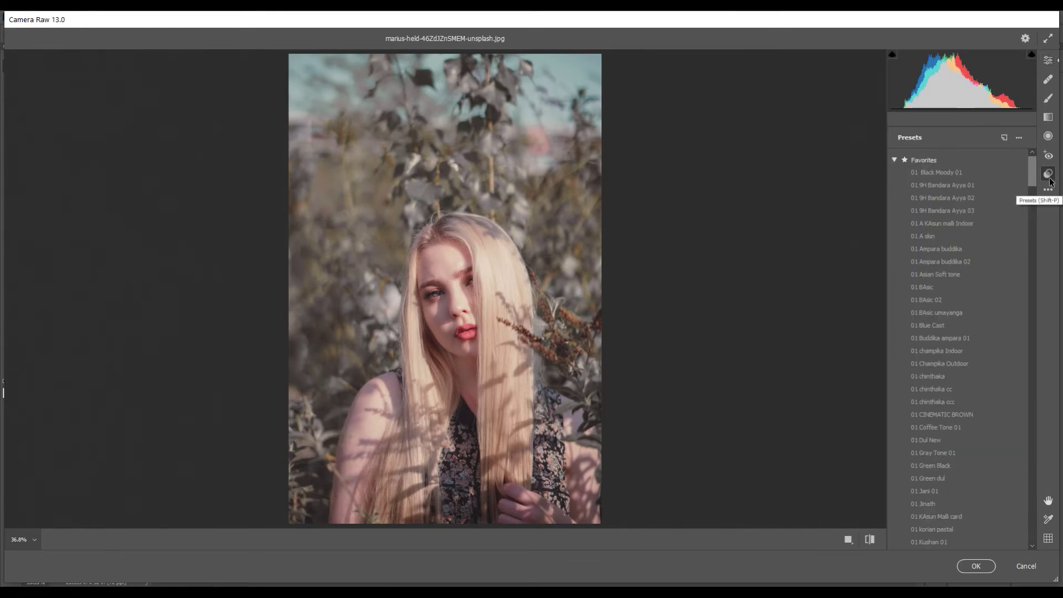
pyautogui.click(1049, 190)
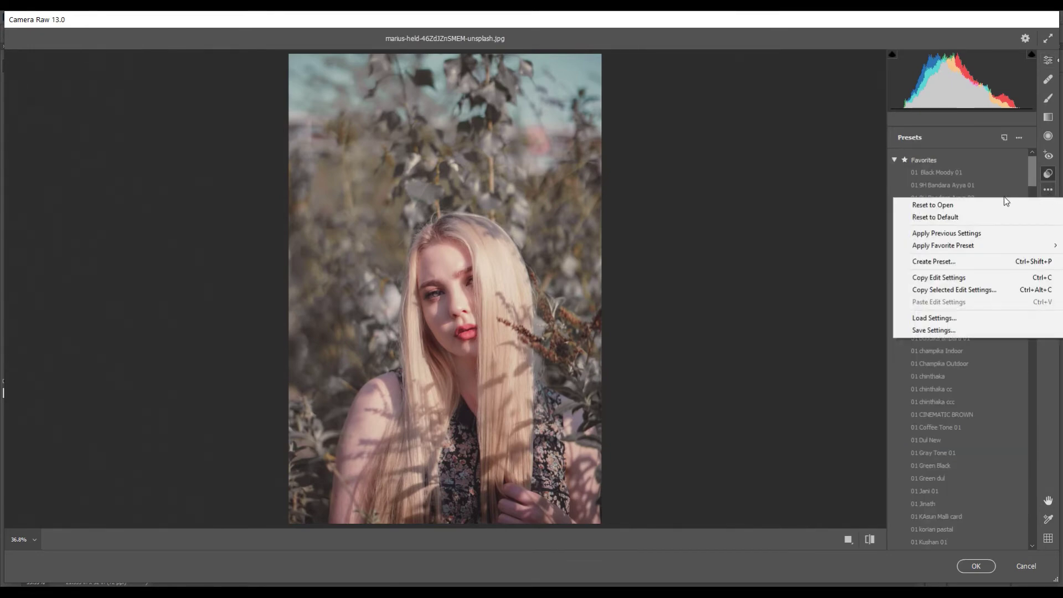
pyautogui.click(921, 328)
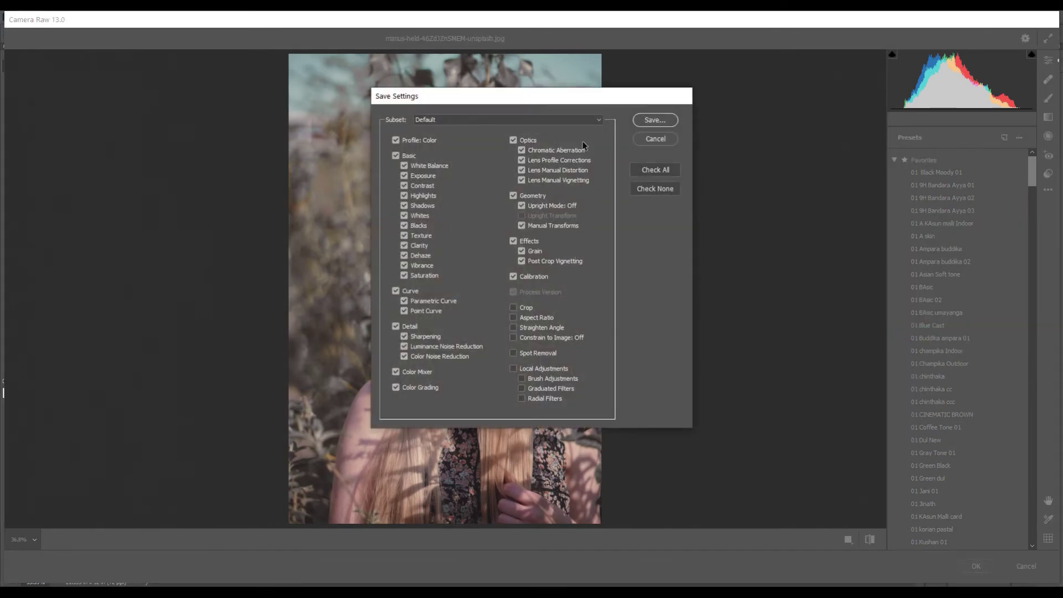
pyautogui.click(655, 121)
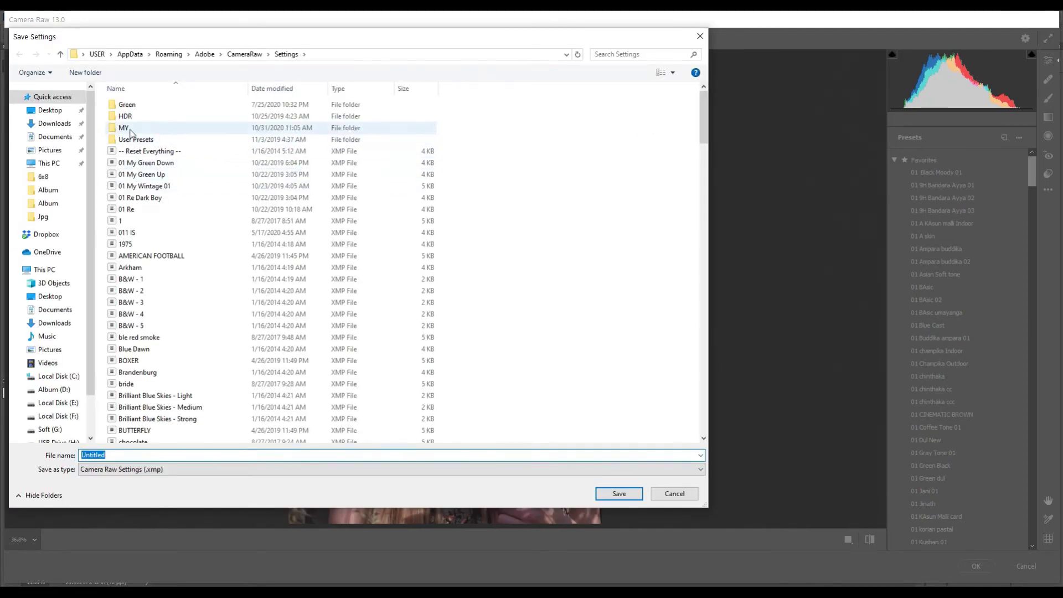
# - Create a folder named My New inside the MY settings folder and open it
pyautogui.doubleClick(129, 130)
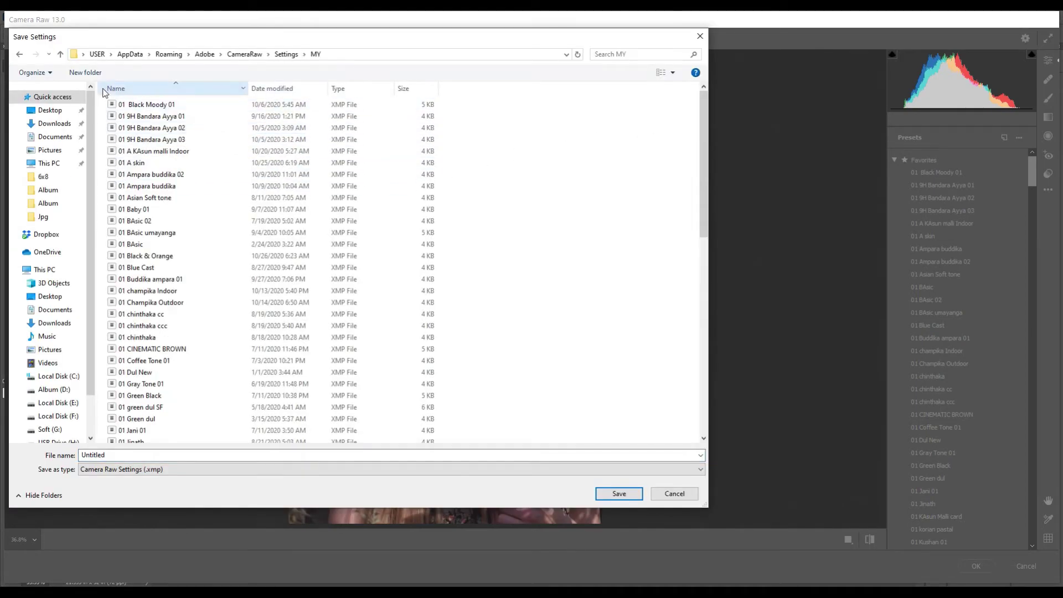
pyautogui.click(89, 72)
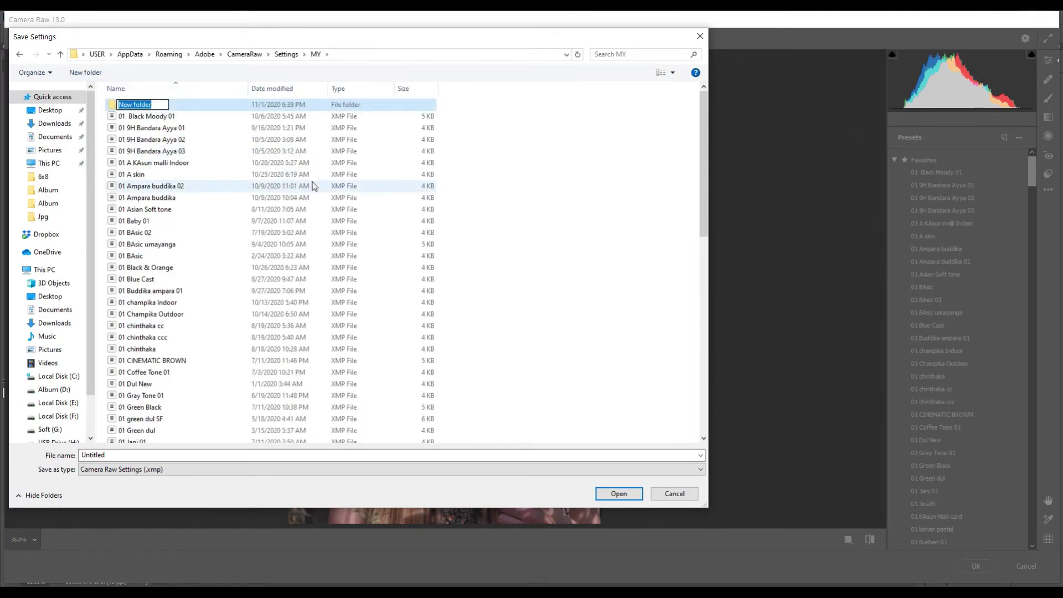
pyautogui.write('My New')
pyautogui.press('Return')
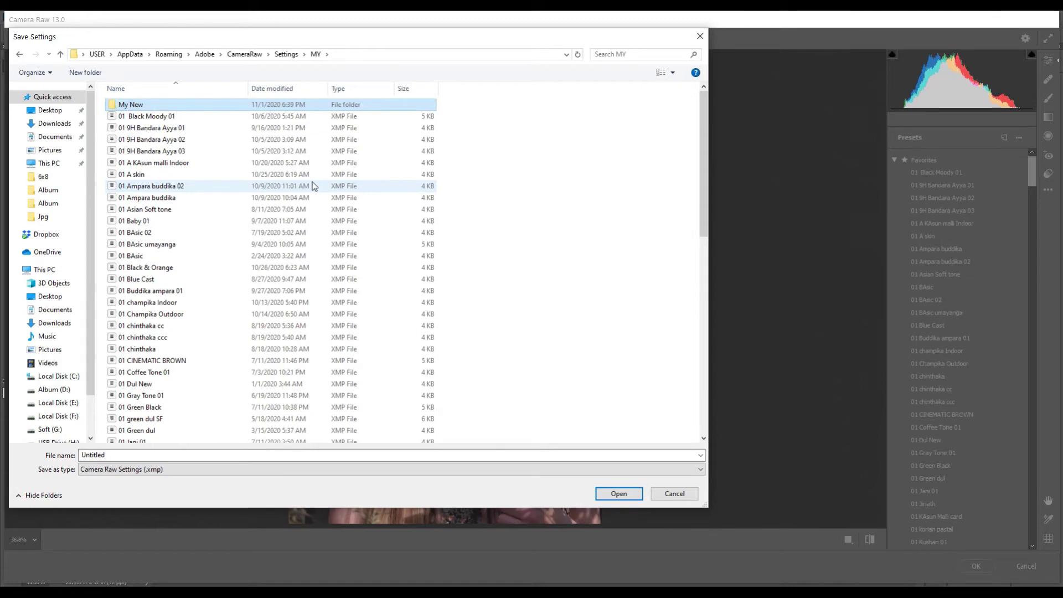
pyautogui.press('Return')
# - Save the settings file as Orange & Pink 01 in My New and apply the Camera Raw Filter to the photo
pyautogui.click(138, 455)
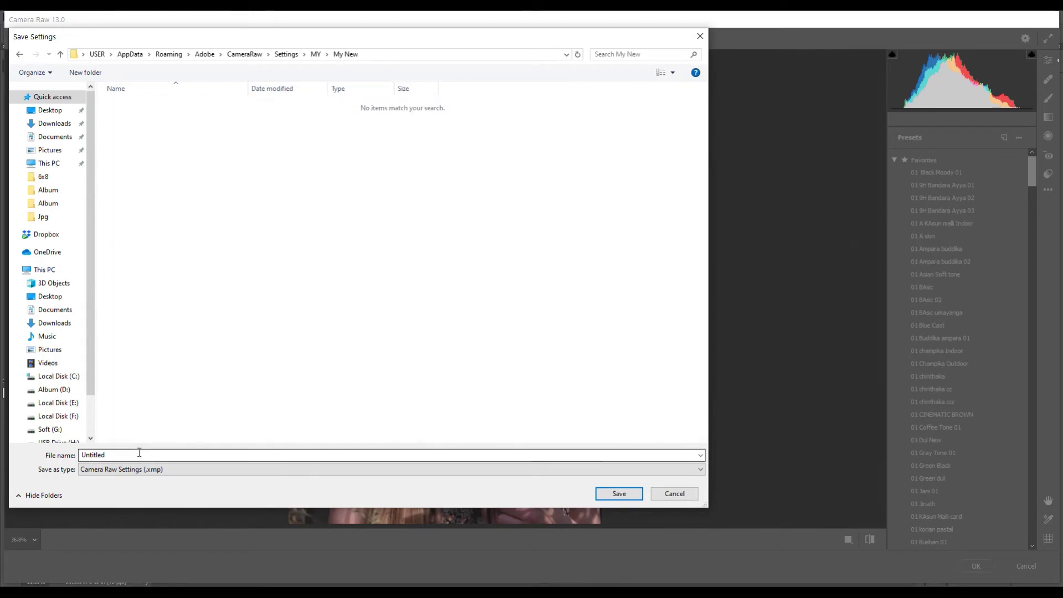
pyautogui.doubleClick(138, 455)
pyautogui.moveTo(427, 44); pyautogui.dragTo(552, 115)
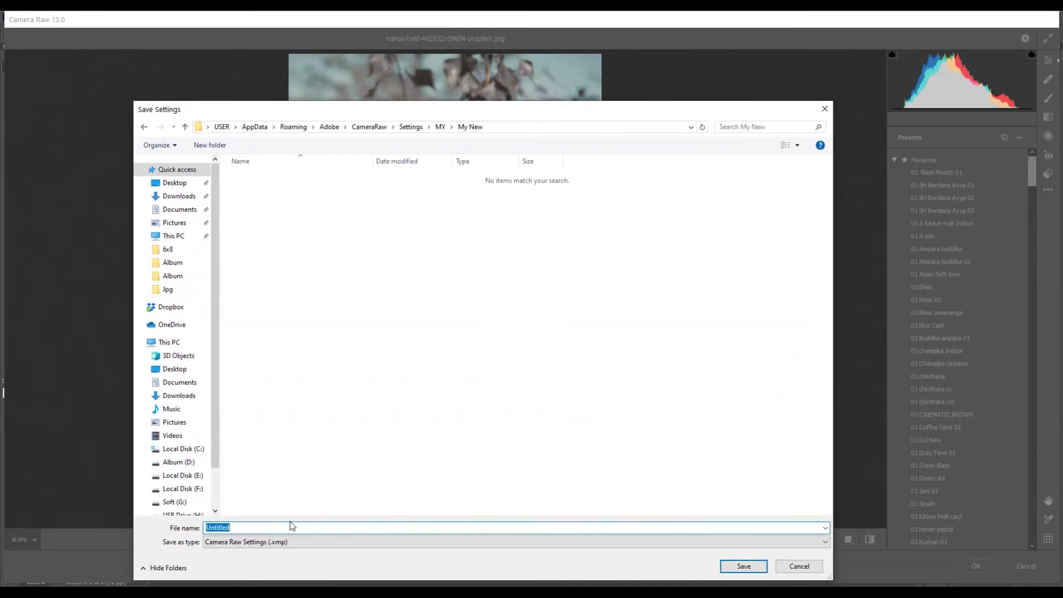
pyautogui.write('Orange')
pyautogui.write('& Pink 01')
pyautogui.click(752, 566)
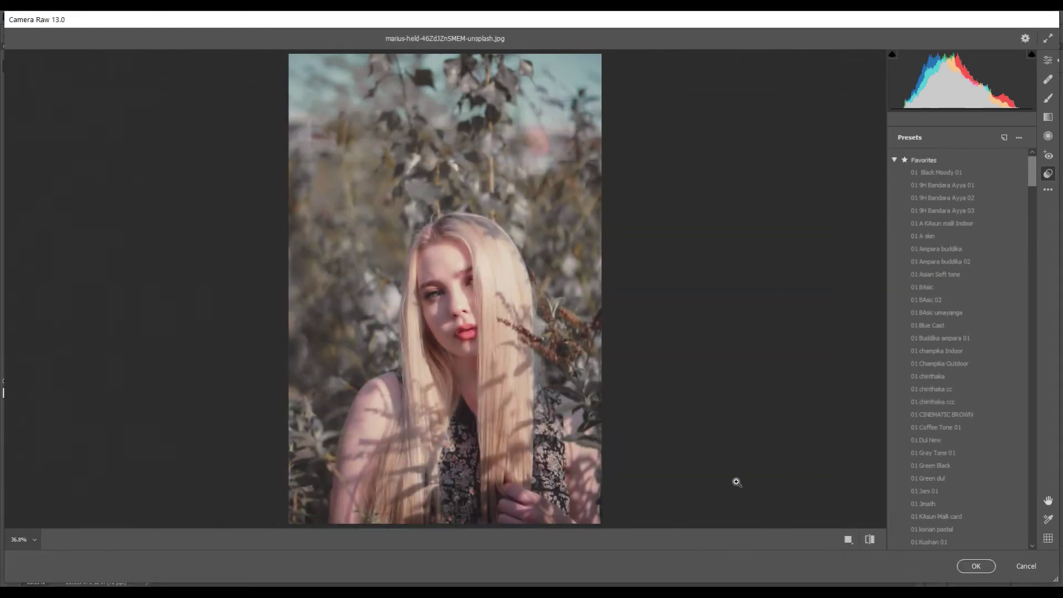
pyautogui.click(976, 566)
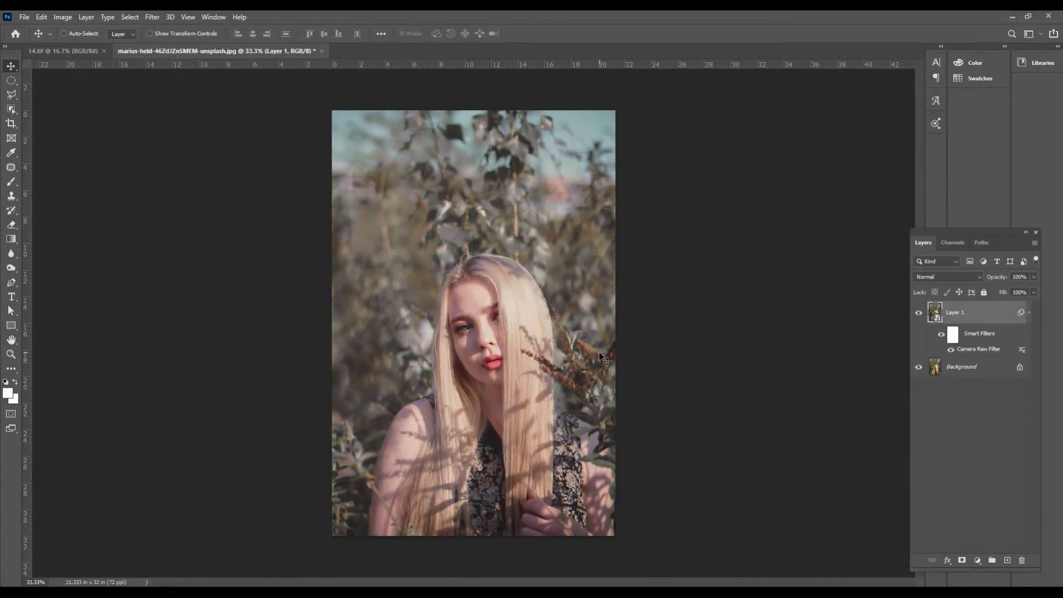
# - Compare the graded Layer 1 with the original Background photo by toggling the layer's visibility
pyautogui.click(918, 314)
pyautogui.click(918, 314)
pyautogui.click(917, 314)
pyautogui.click(918, 314)
pyautogui.click(918, 314)
pyautogui.click(918, 314)
# - Reopen Layer 1's Camera Raw Filter and shift the Color Mixer's Yellows hue strongly toward orange
pyautogui.doubleClick(952, 350)
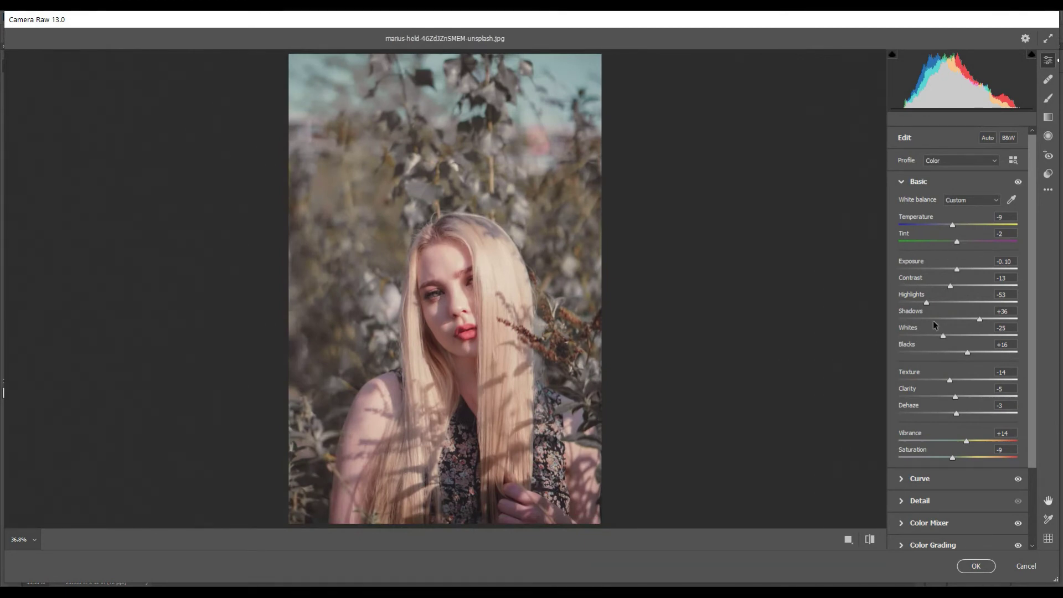
pyautogui.scroll(-3, 940, 333)
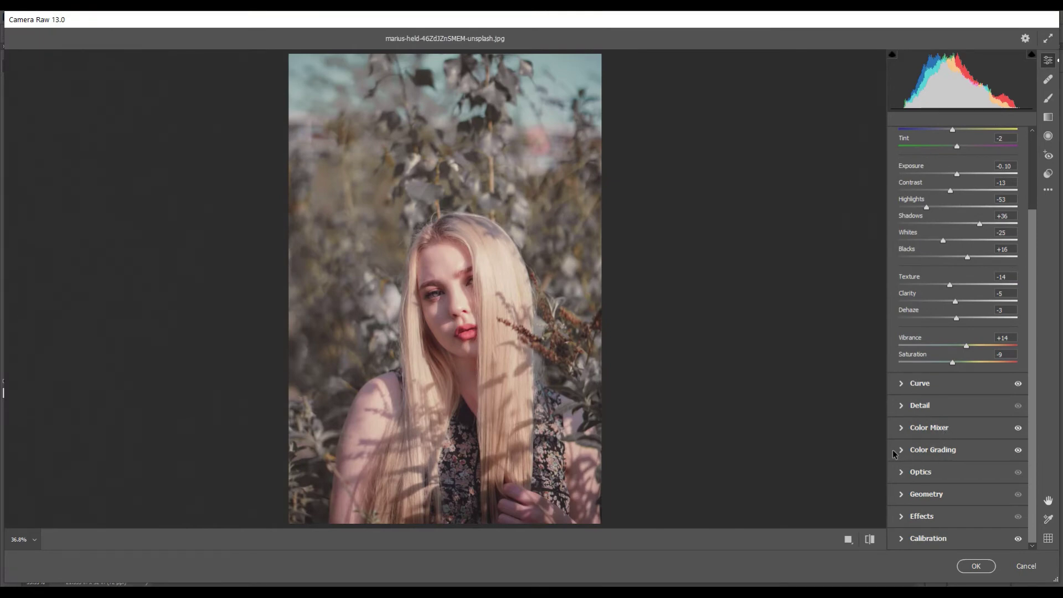
pyautogui.click(902, 428)
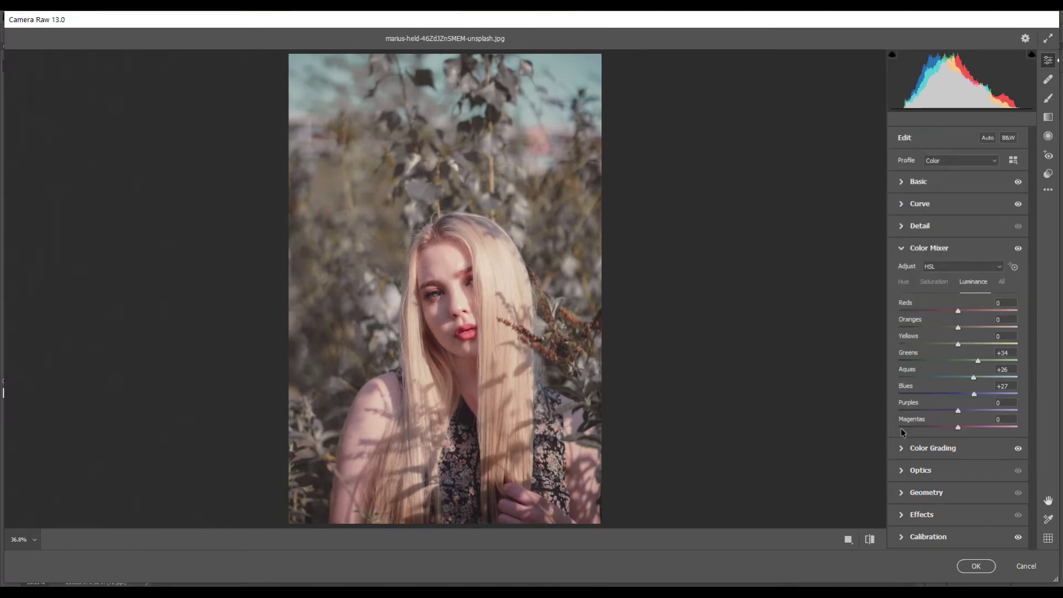
pyautogui.click(904, 282)
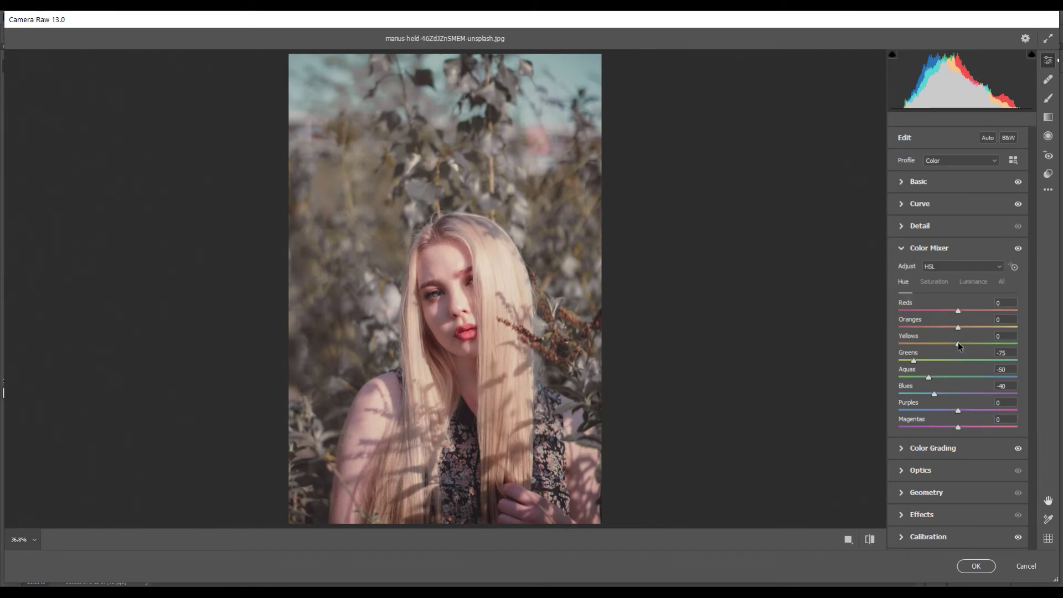
pyautogui.moveTo(959, 344); pyautogui.dragTo(927, 346)
# - Set the Color Mixer's Yellows saturation to -47 and apply the Camera Raw Filter to the portrait
pyautogui.click(936, 282)
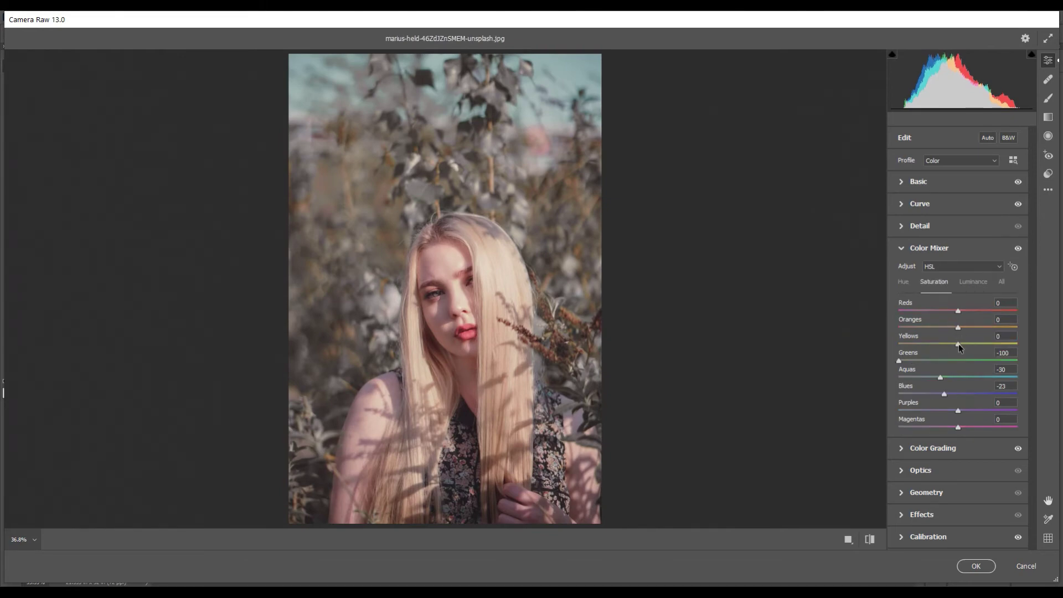
pyautogui.moveTo(960, 345); pyautogui.dragTo(932, 343)
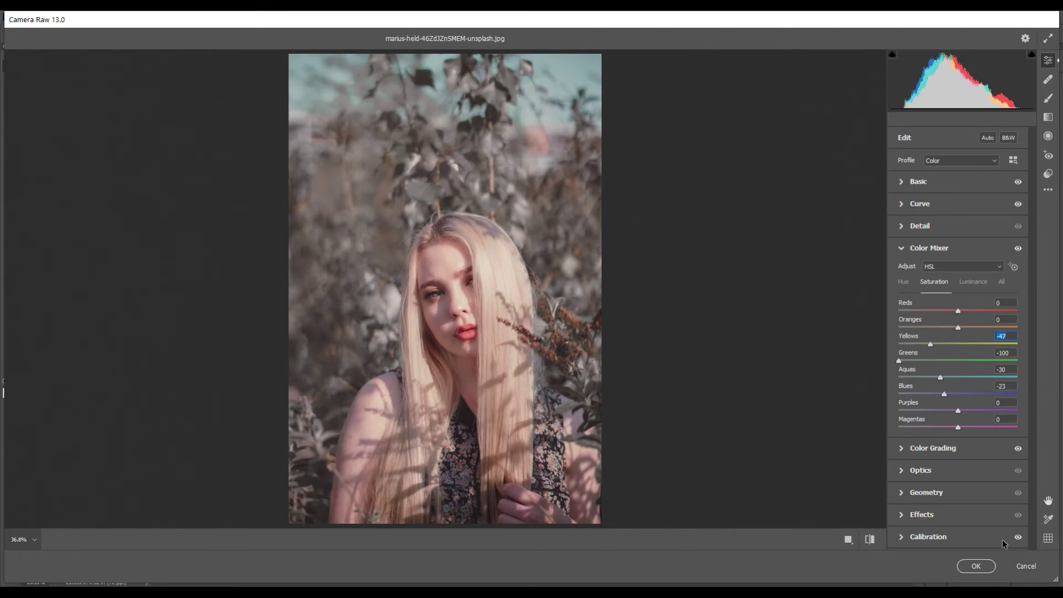
pyautogui.click(978, 566)
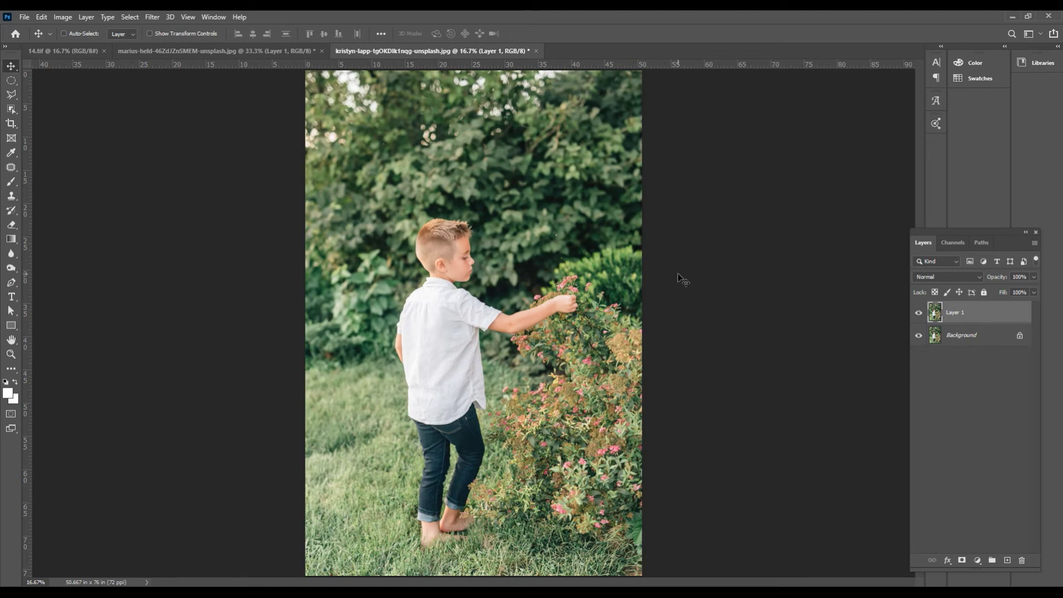
# - Convert Layer 1 of the boy-in-the-garden photo to a Smart Object and open it in the Camera Raw Filter
pyautogui.rightClick(972, 317)
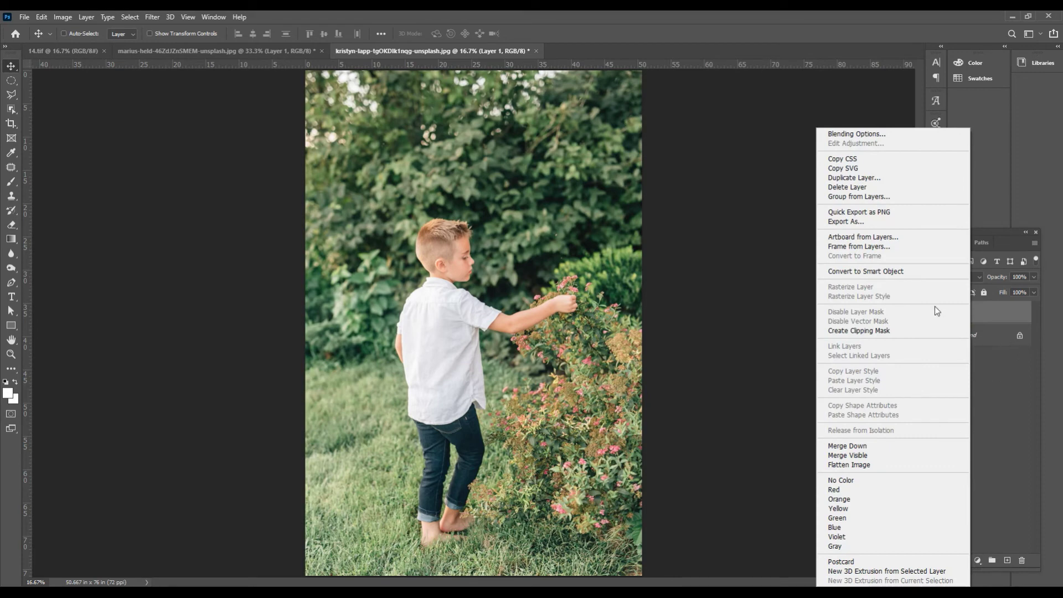
pyautogui.click(889, 272)
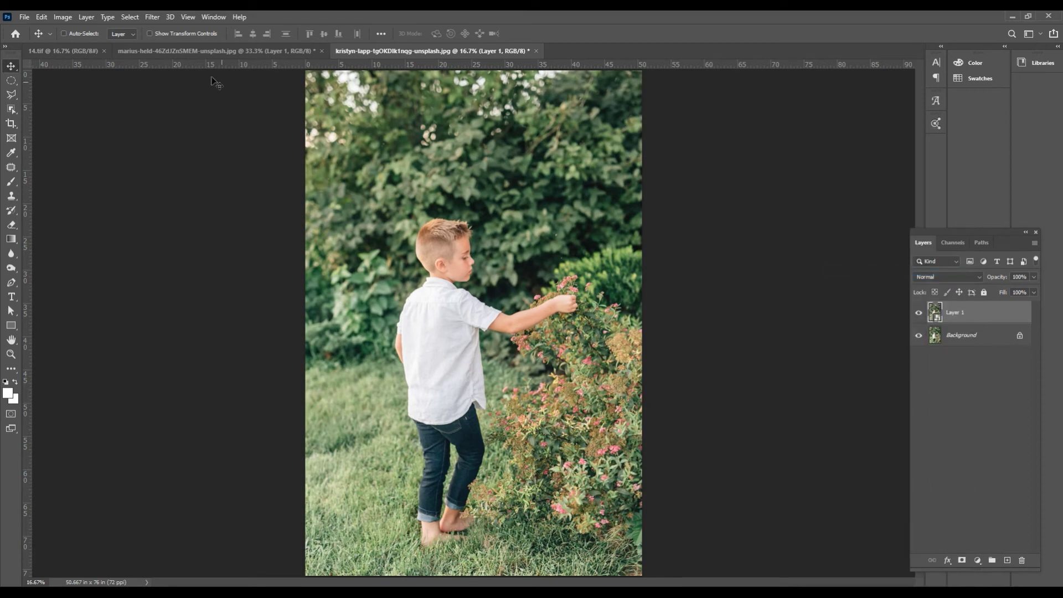
pyautogui.click(153, 17)
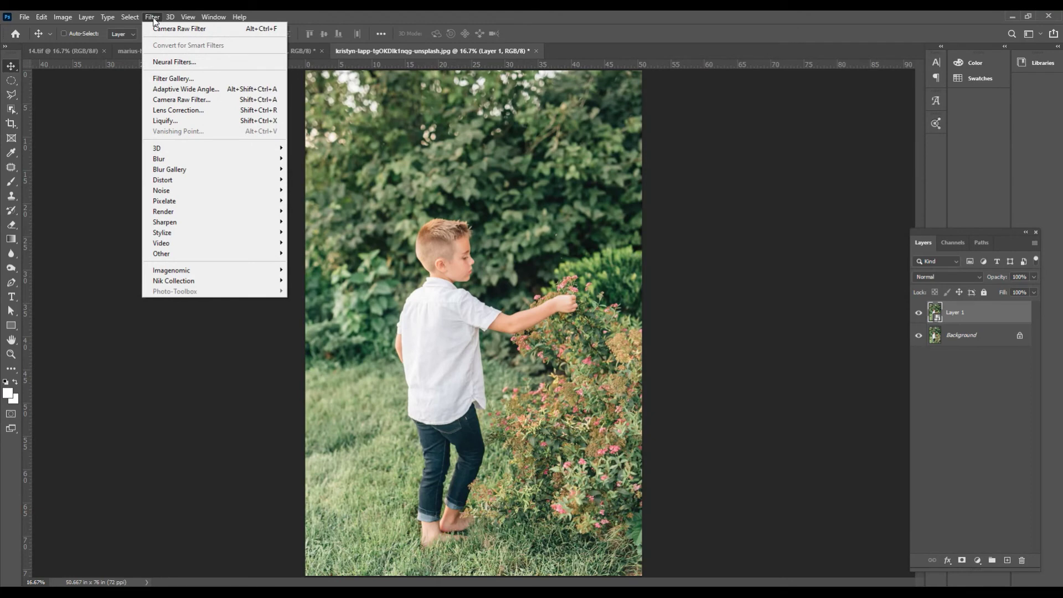
pyautogui.click(189, 98)
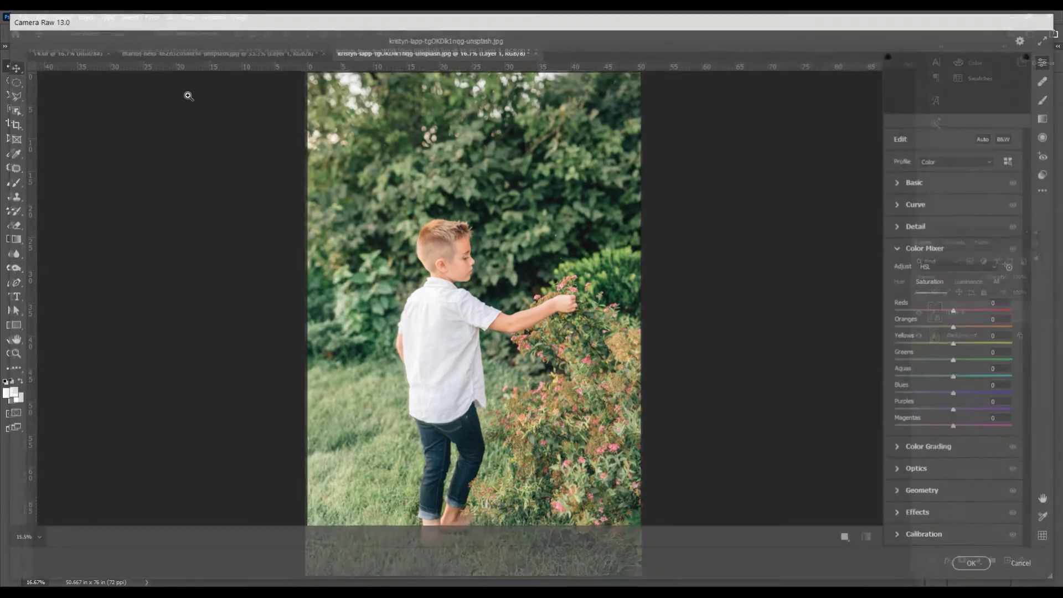
# - Apply the Orange Pink 02 preset from the Favorites to the photo of the boy
pyautogui.click(1048, 175)
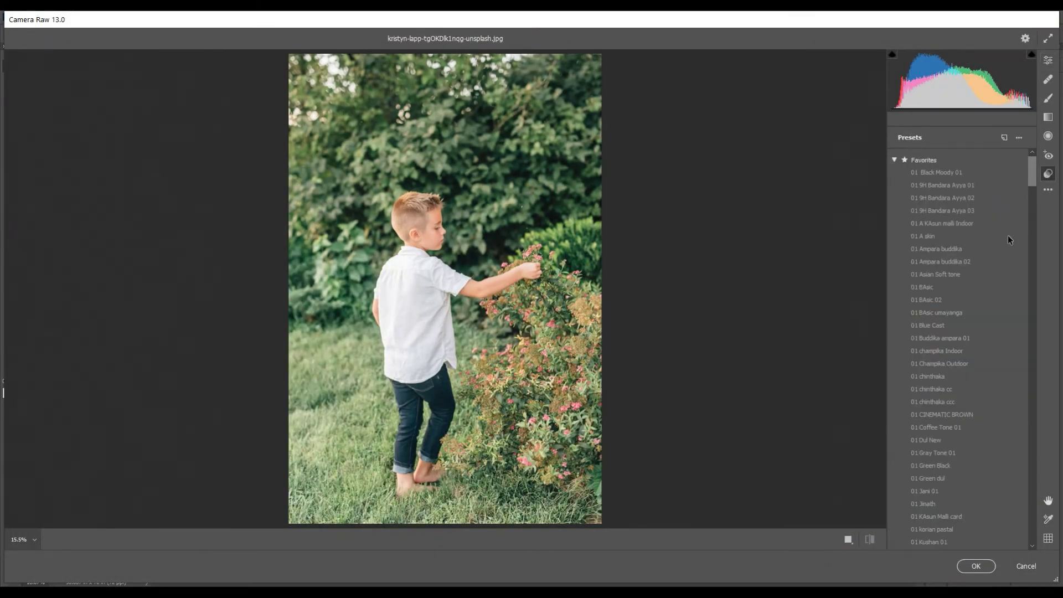
pyautogui.scroll(-5, 965, 416)
pyautogui.scroll(-10, 954, 424)
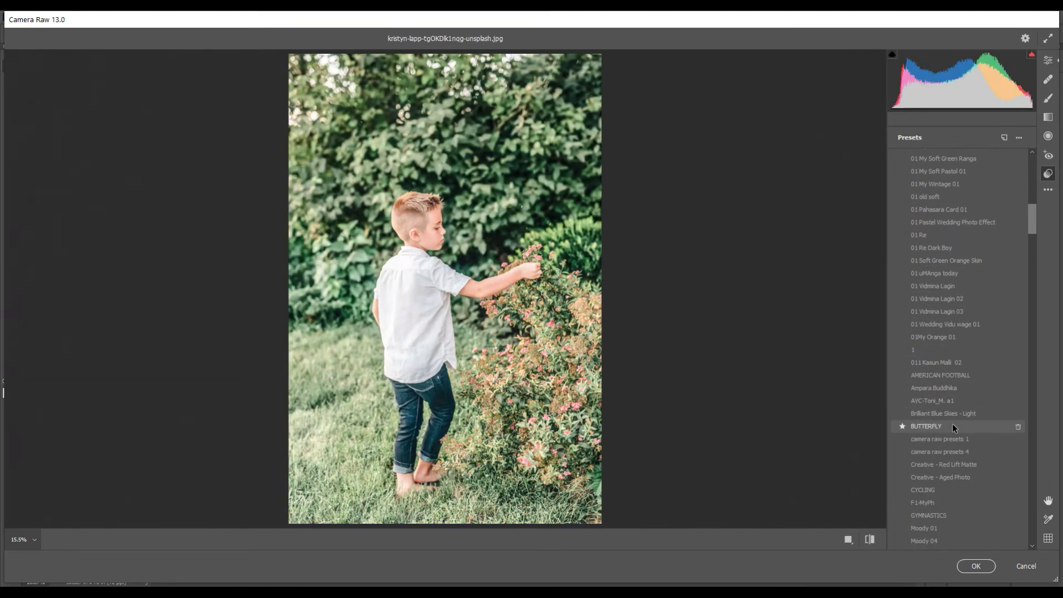
pyautogui.scroll(-2, 952, 423)
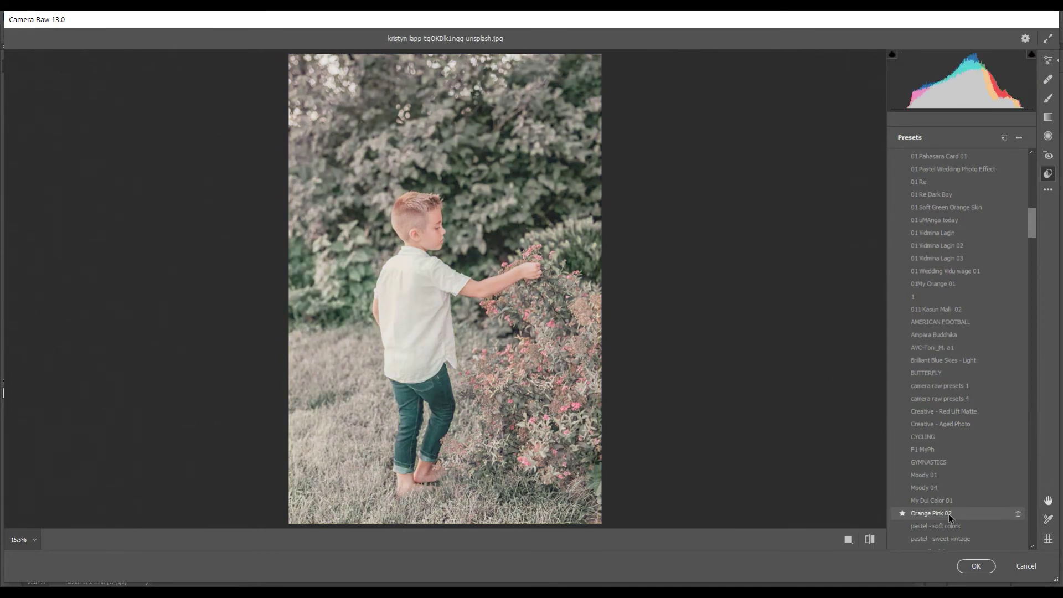
pyautogui.click(950, 518)
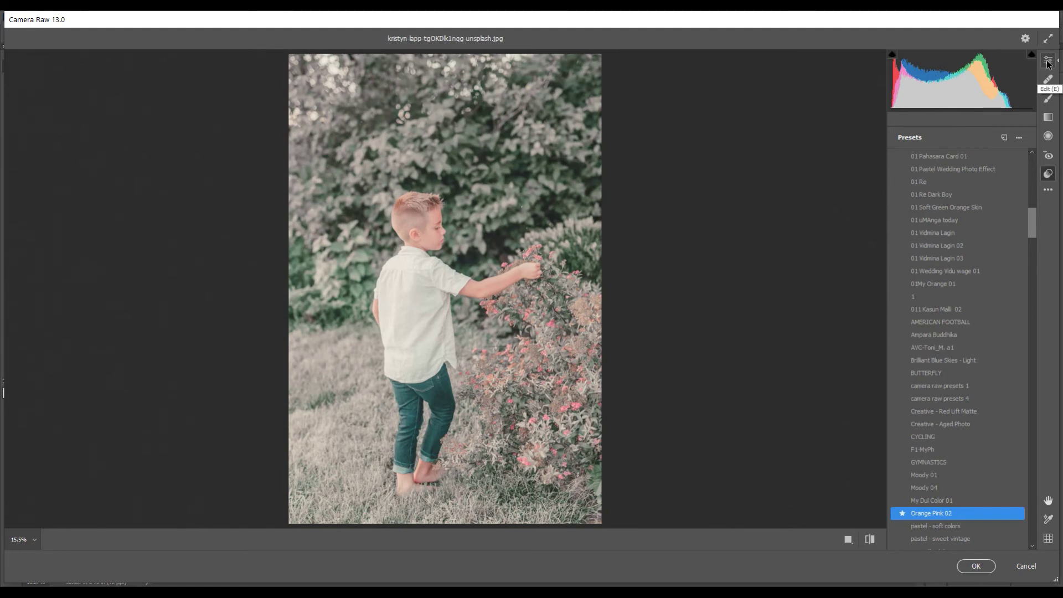
# - Set Exposure to -0.30, Highlights to -65 and Blacks to -28, apply the filter, and compare Layer 1 with the original by toggling its visibility
pyautogui.click(1047, 60)
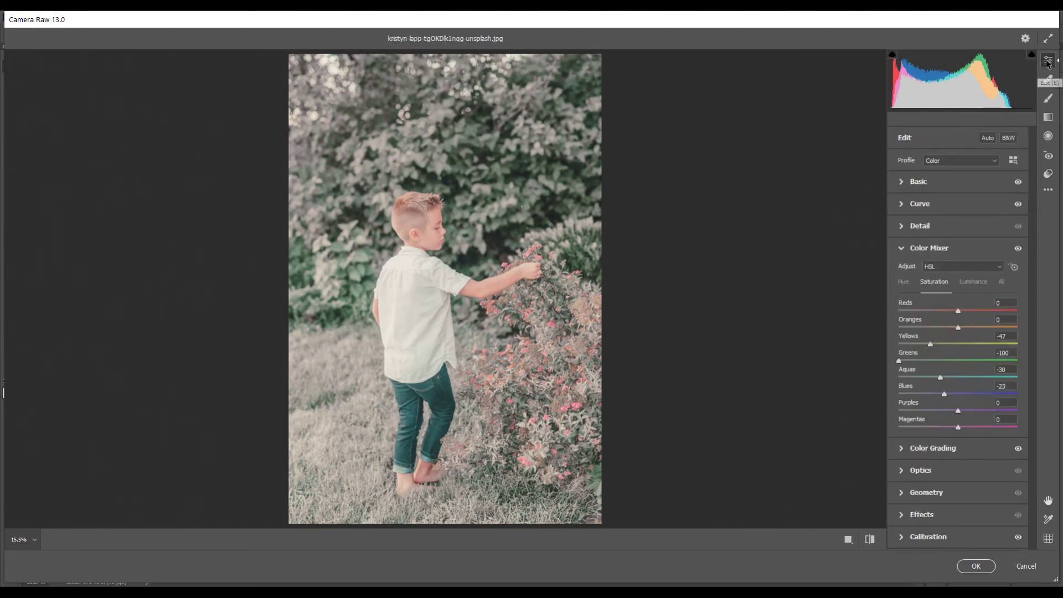
pyautogui.click(900, 181)
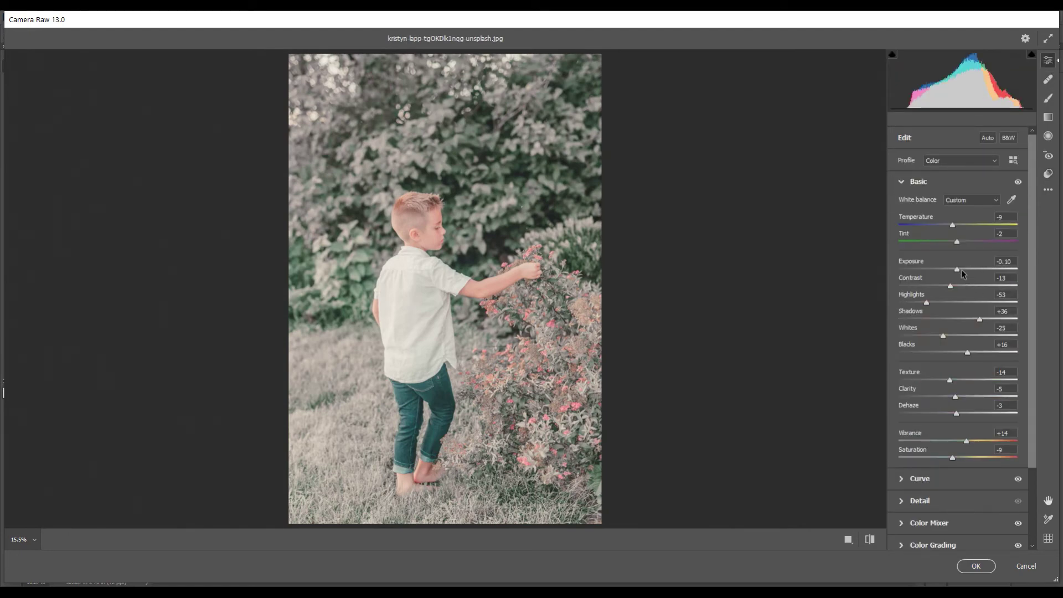
pyautogui.moveTo(957, 267); pyautogui.dragTo(954, 267)
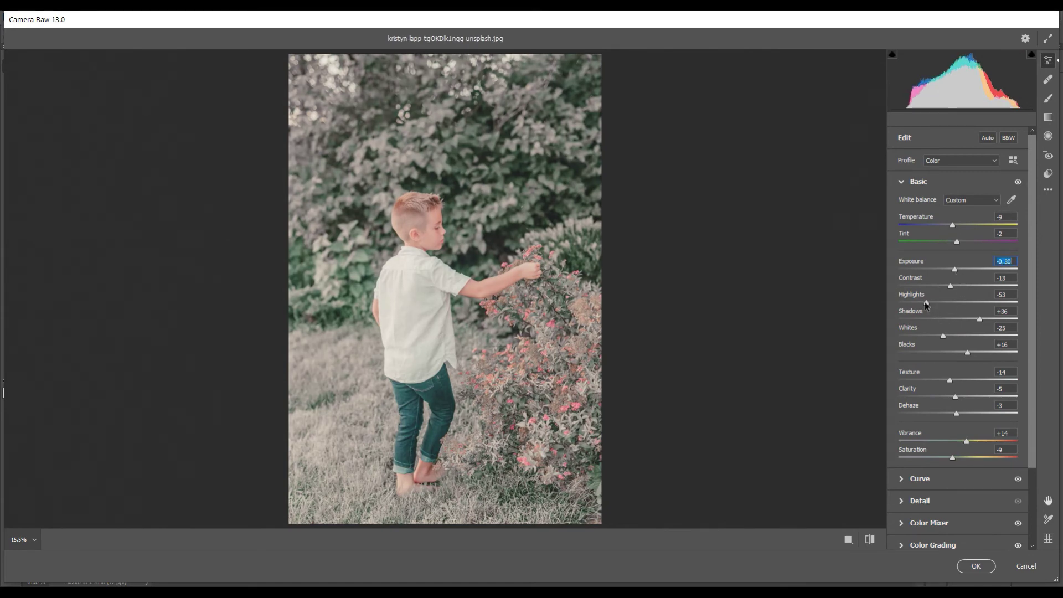
pyautogui.moveTo(927, 304); pyautogui.dragTo(921, 303)
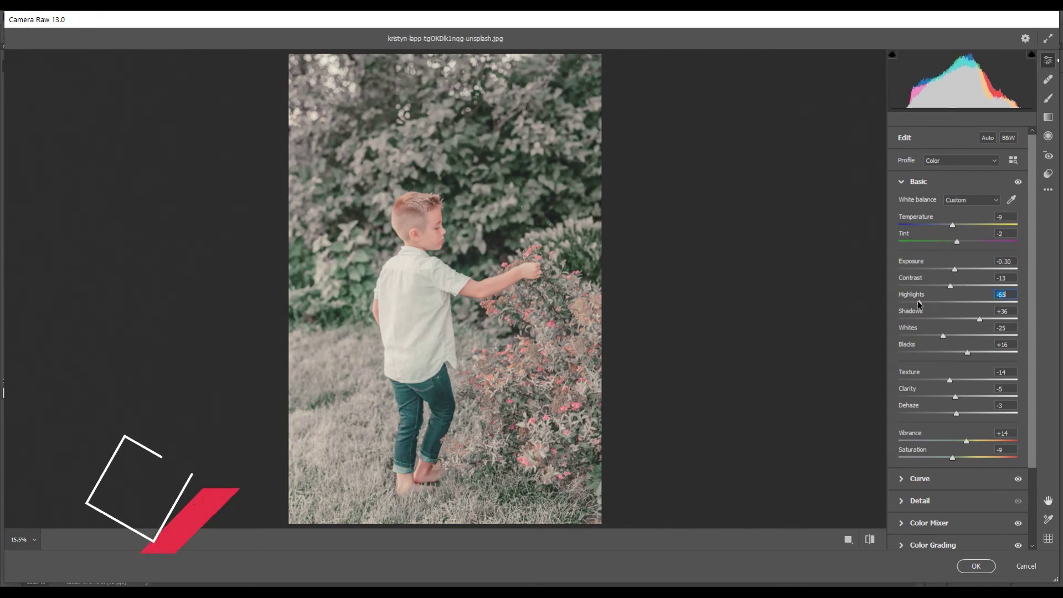
pyautogui.click(957, 352)
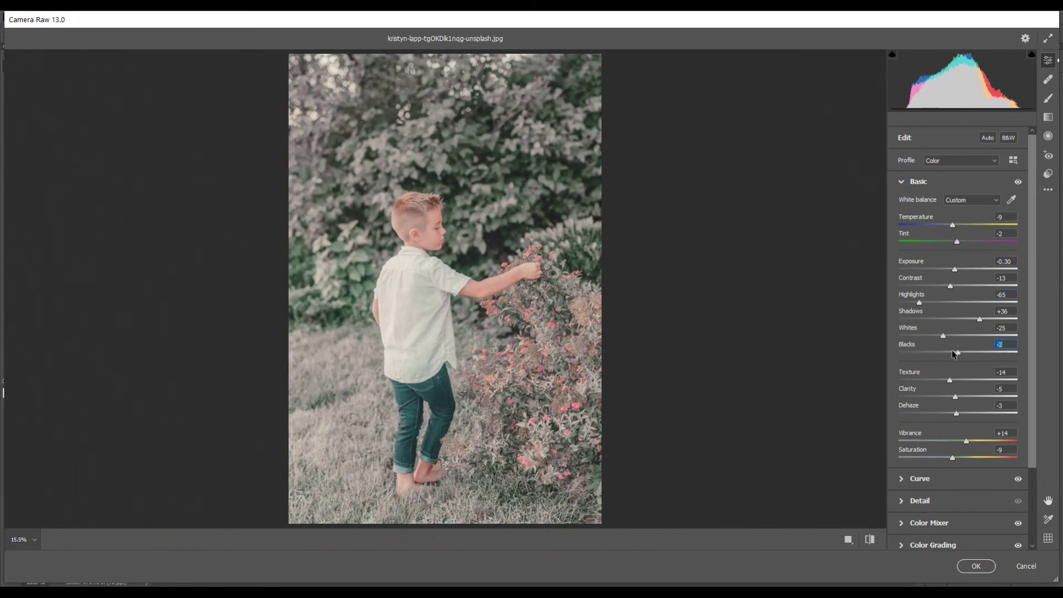
pyautogui.moveTo(953, 351); pyautogui.dragTo(943, 352)
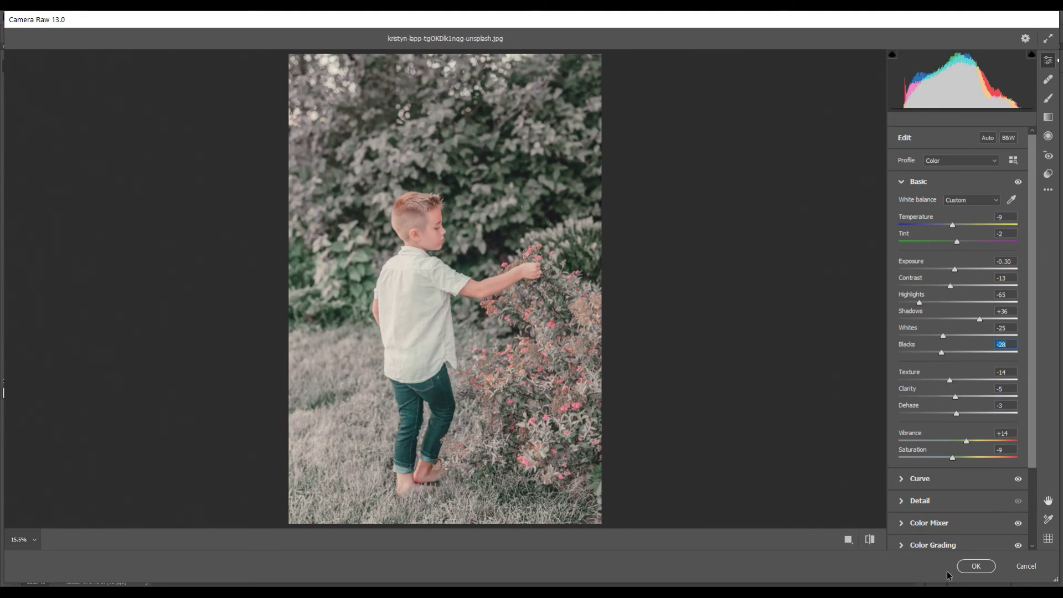
pyautogui.click(976, 570)
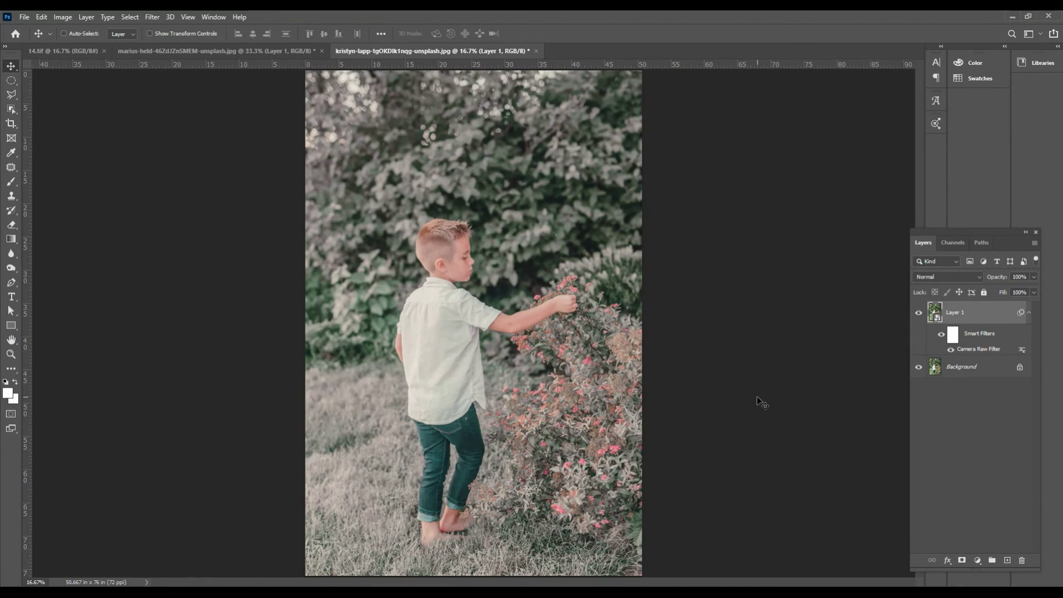
pyautogui.click(919, 314)
pyautogui.click(919, 313)
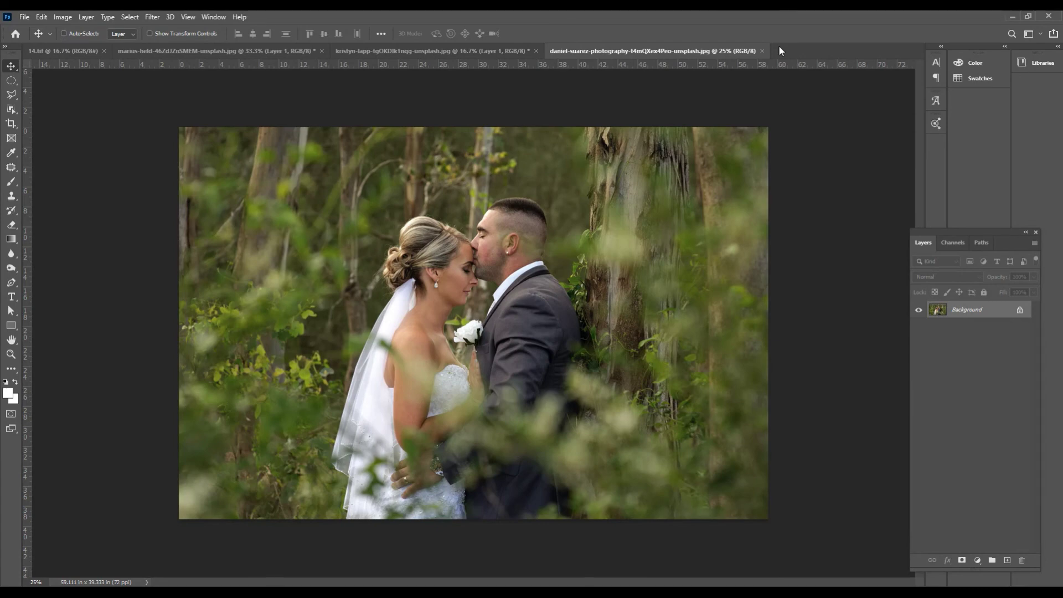
# - Duplicate the wedding couple photo's Background layer and open the copy in the Camera Raw Filter
pyautogui.hotkey('ctrl', 'j')
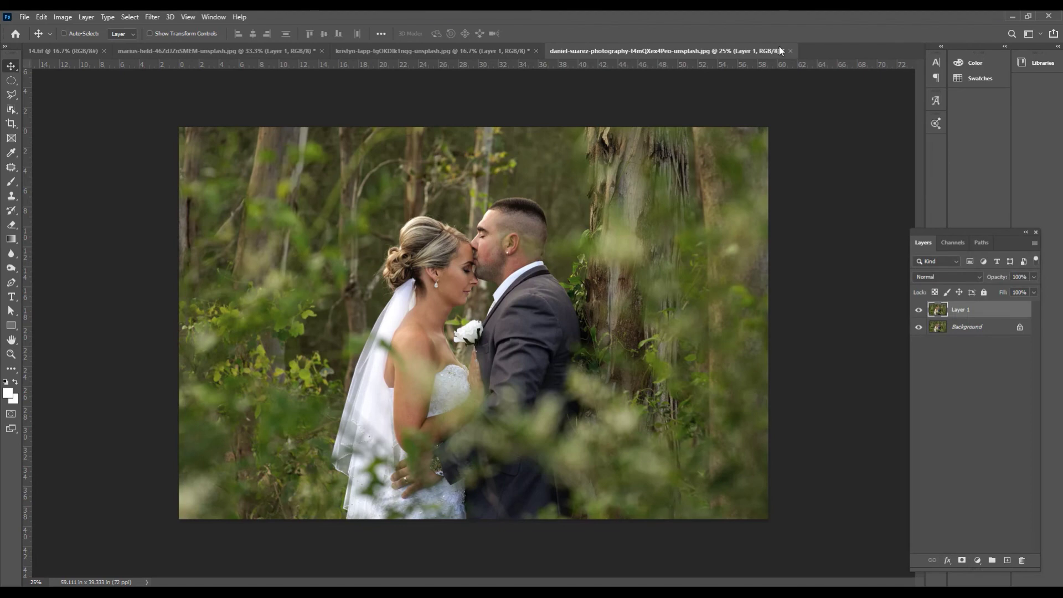
pyautogui.click(153, 17)
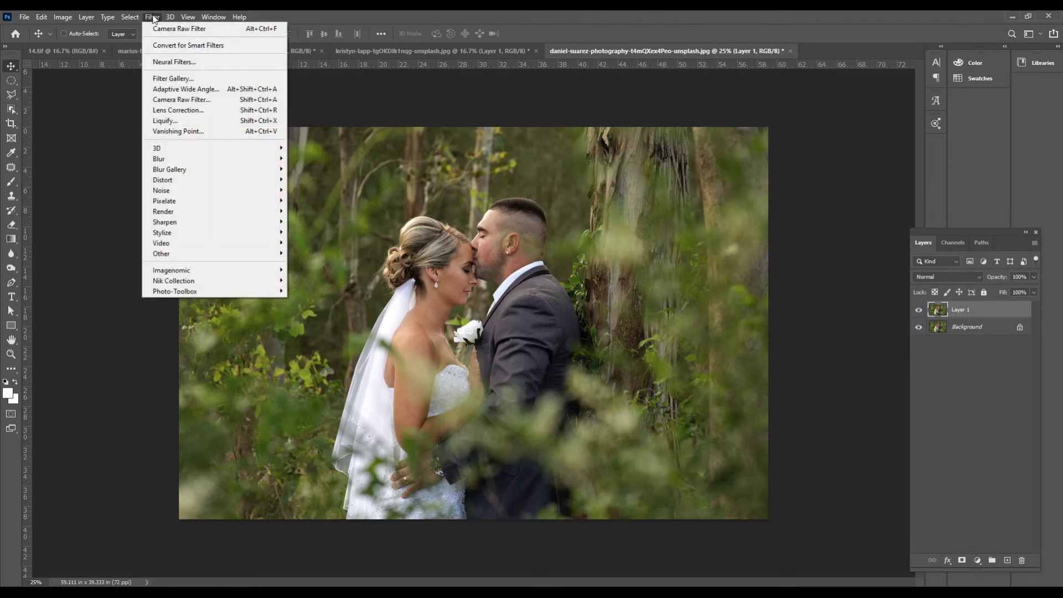
pyautogui.click(199, 99)
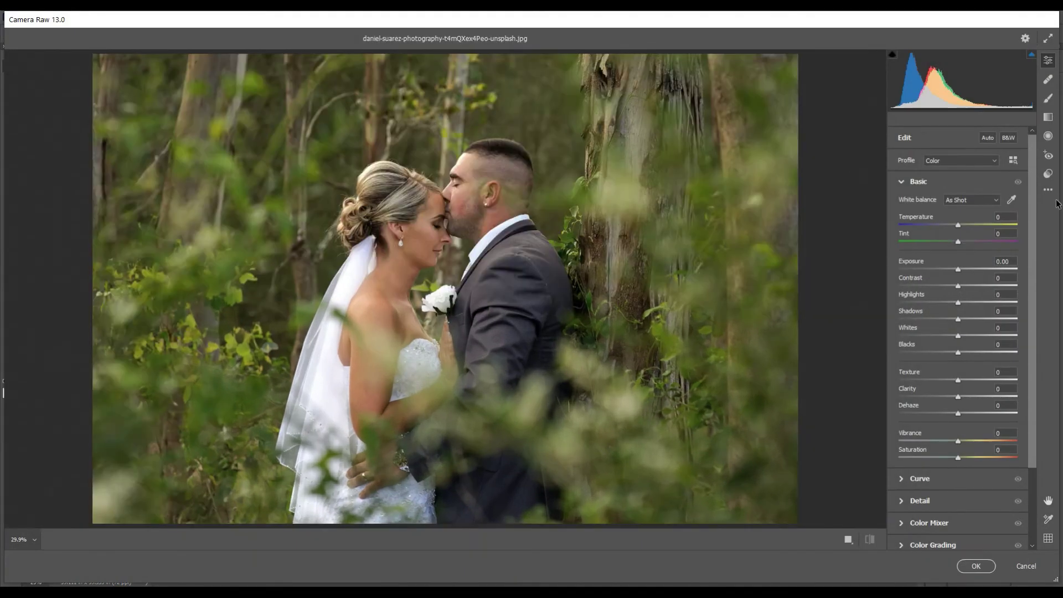
# - Find the Orange Pink 02 preset among the Favorites and apply it to the wedding photo
pyautogui.click(1050, 175)
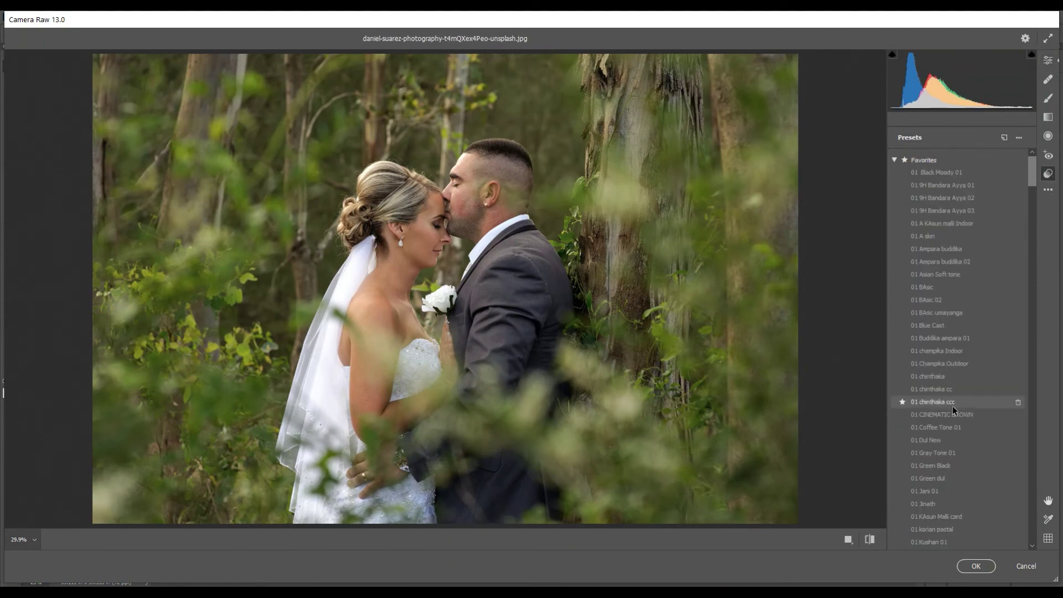
pyautogui.scroll(-6, 953, 414)
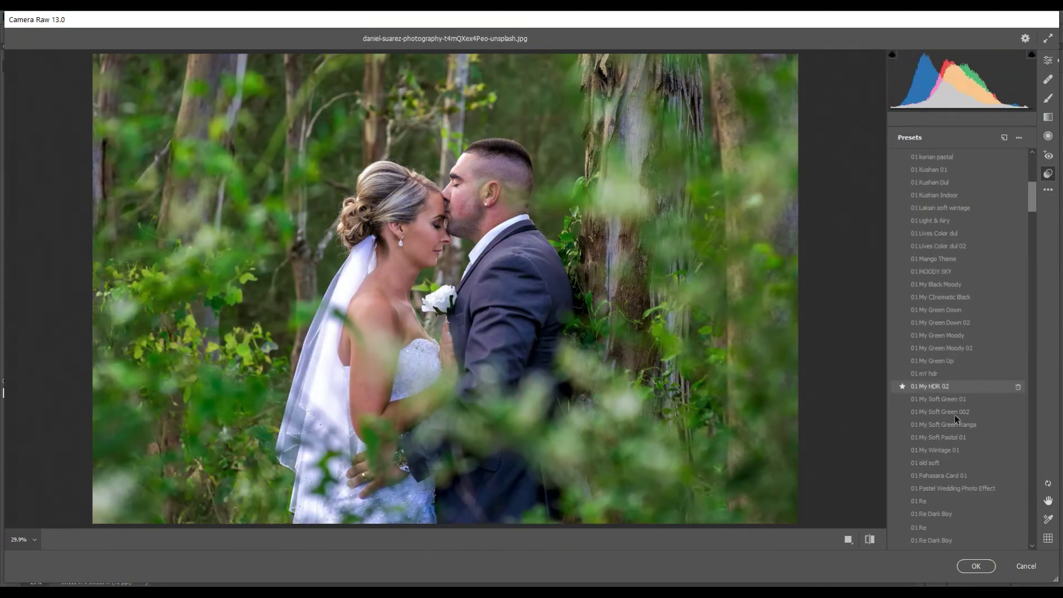
pyautogui.scroll(-3, 956, 420)
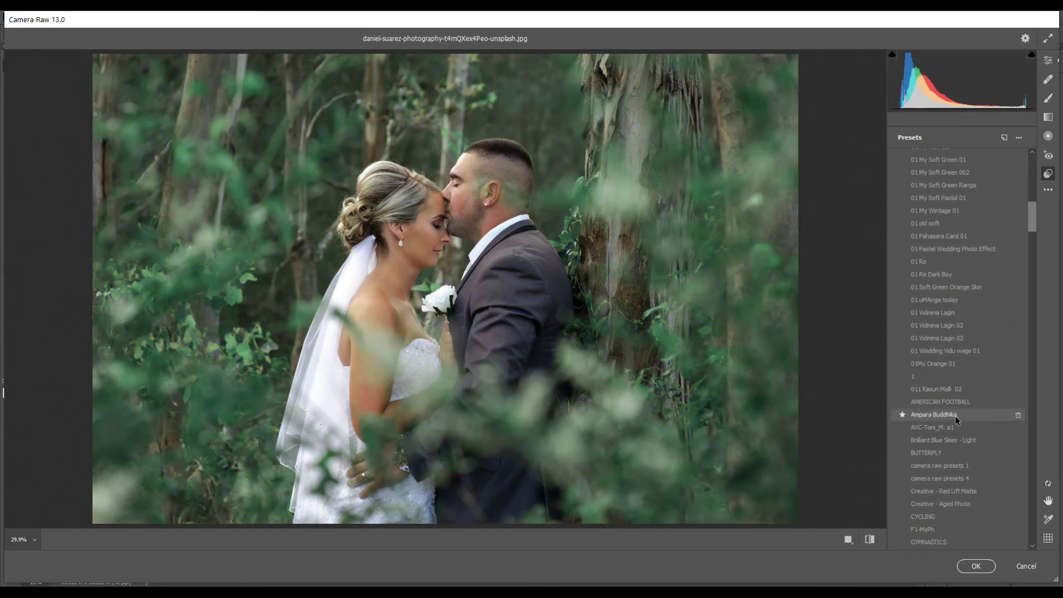
pyautogui.scroll(-2, 957, 420)
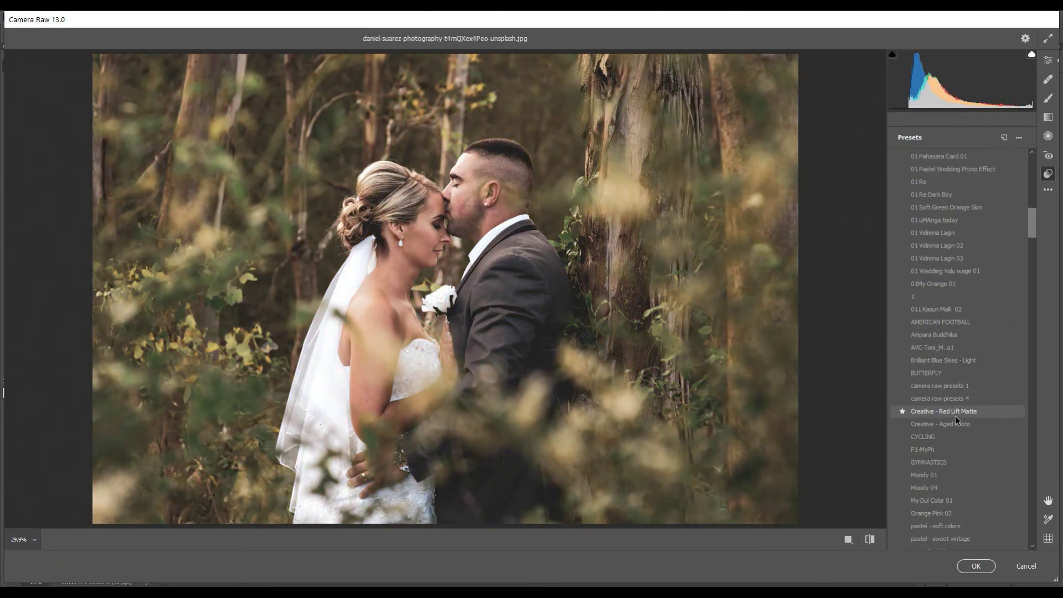
pyautogui.scroll(-2, 955, 416)
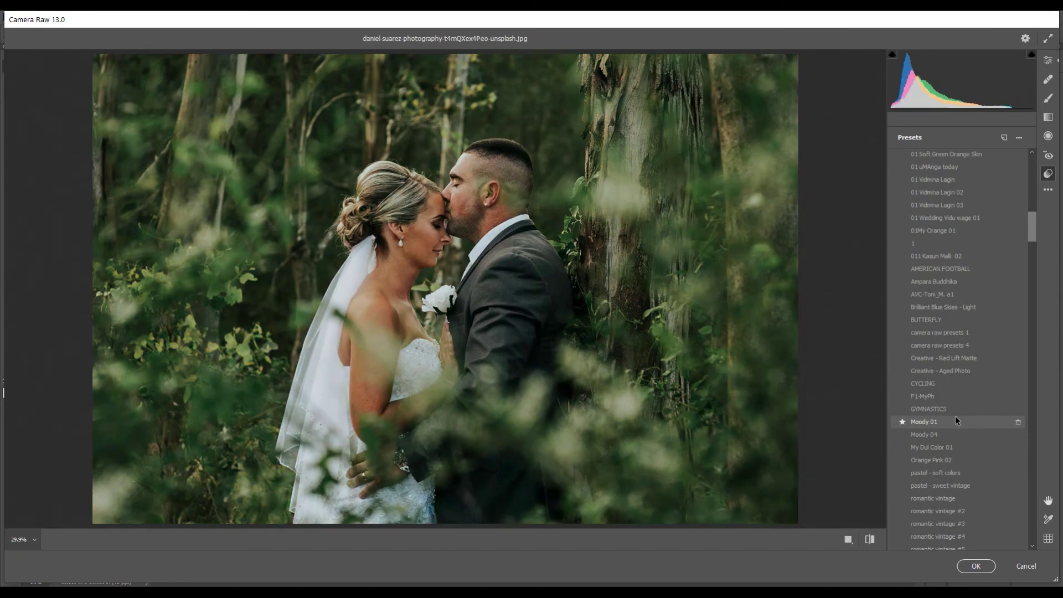
pyautogui.scroll(2, 956, 418)
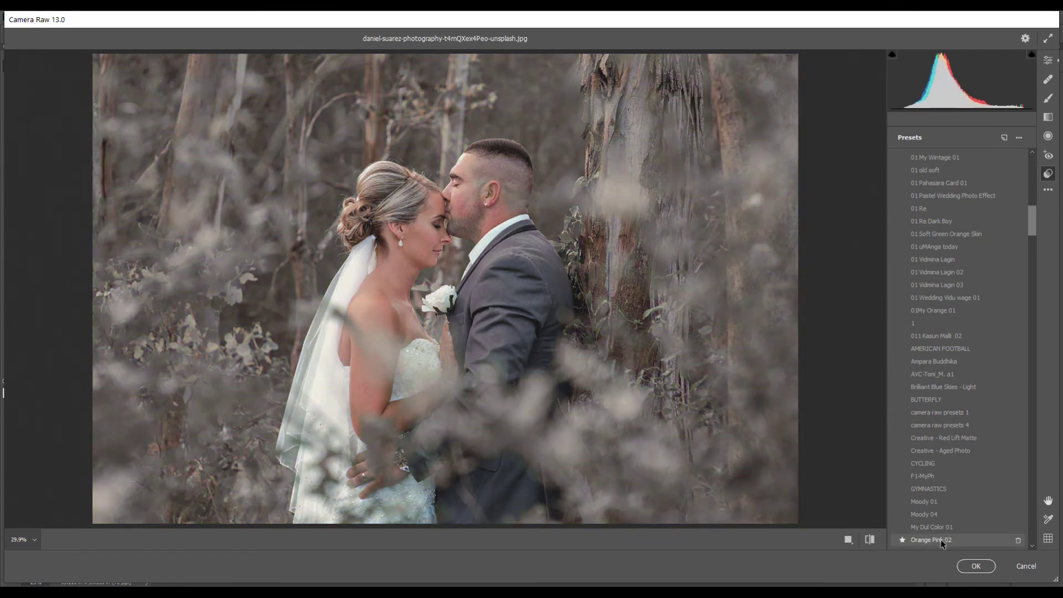
pyautogui.click(941, 540)
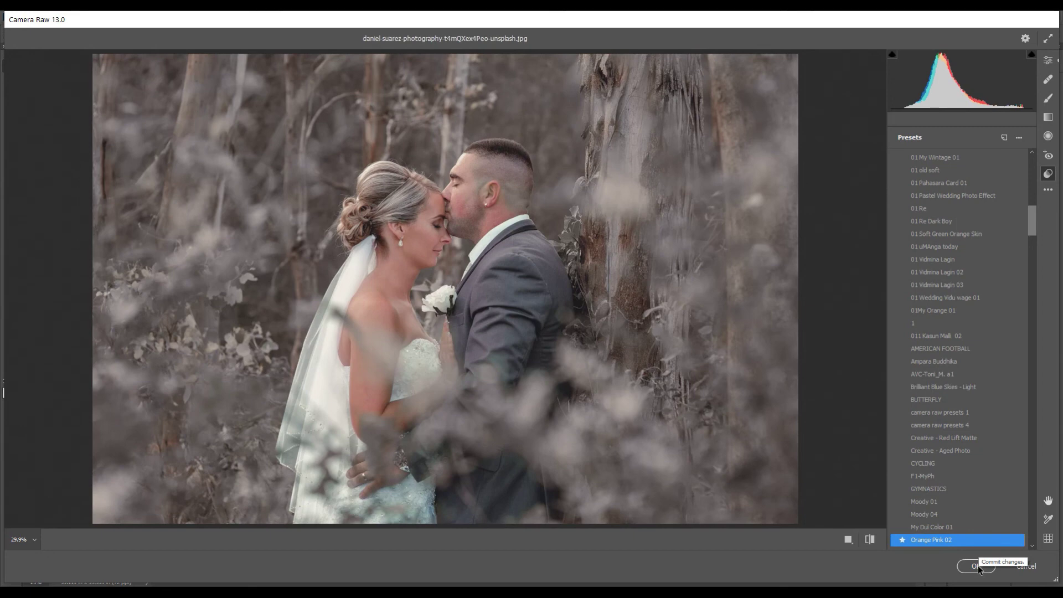
# - Raise the Color Mixer's Oranges luminance to +50 and apply the Camera Raw Filter to the wedding photo
pyautogui.click(1054, 65)
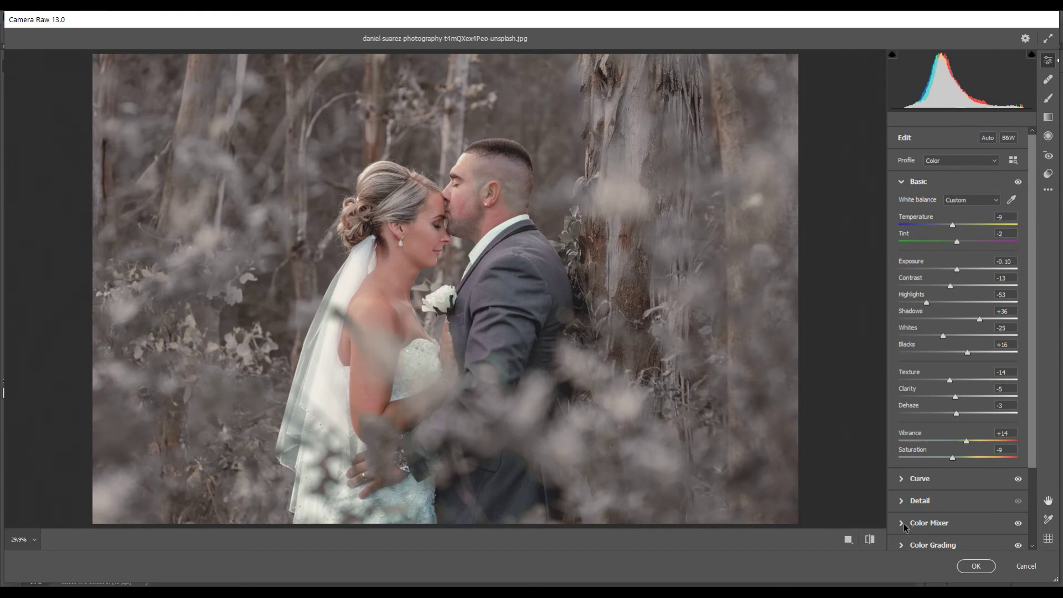
pyautogui.click(933, 515)
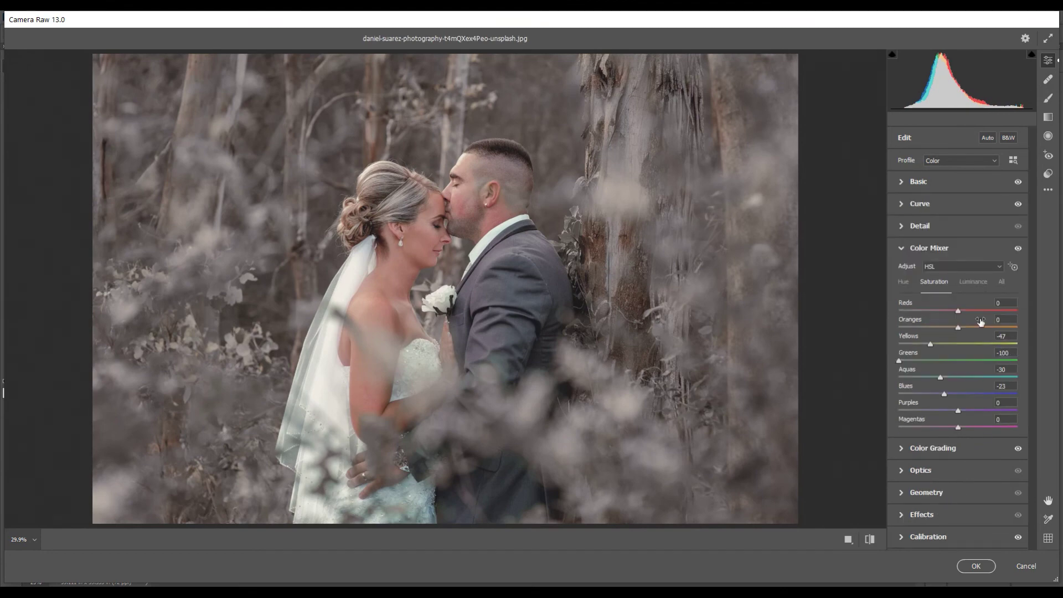
pyautogui.click(973, 282)
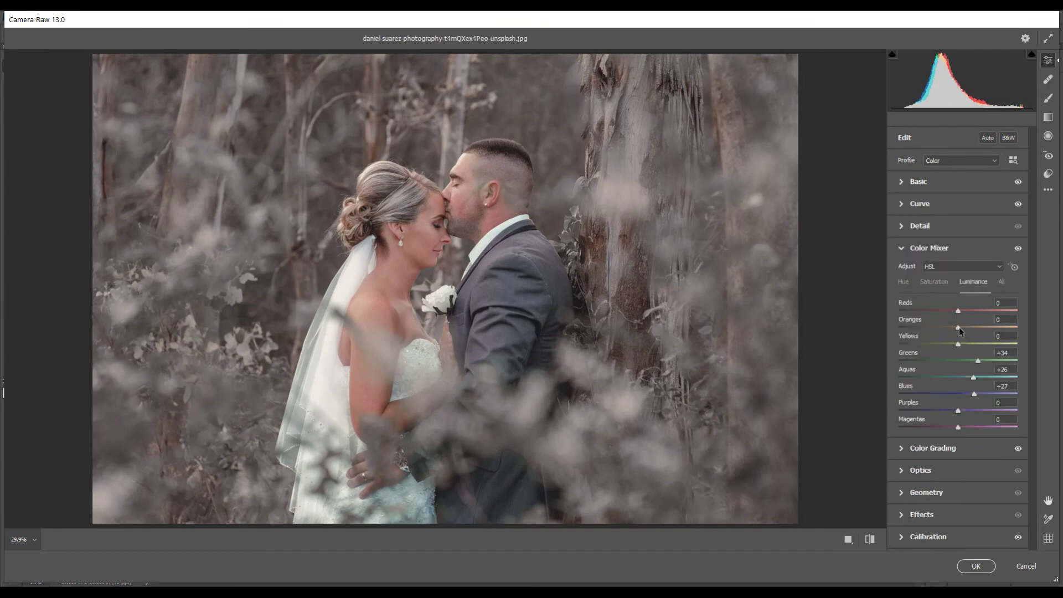
pyautogui.moveTo(959, 327); pyautogui.dragTo(981, 329)
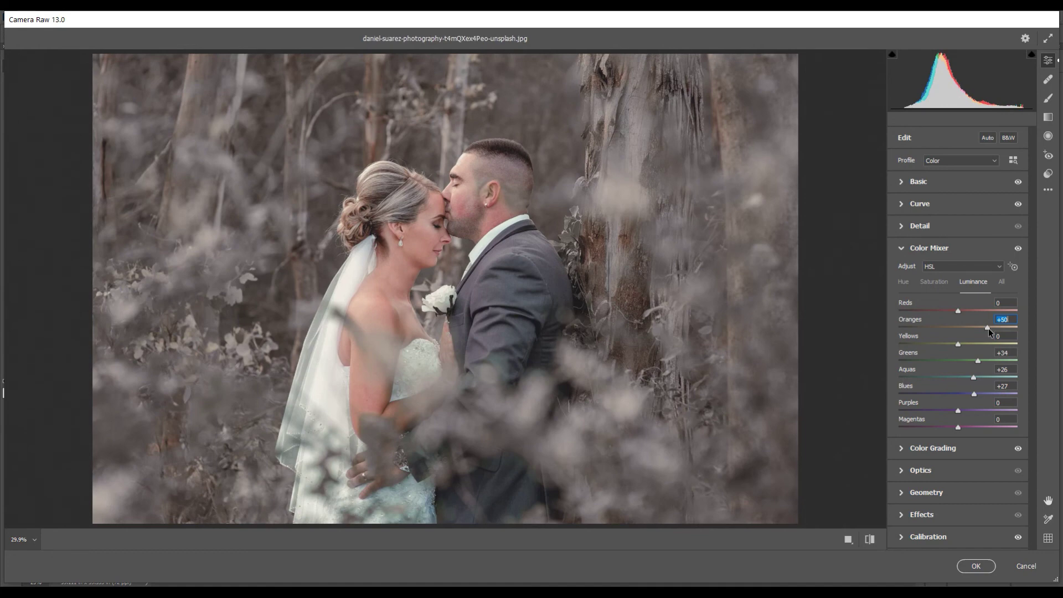
pyautogui.click(975, 567)
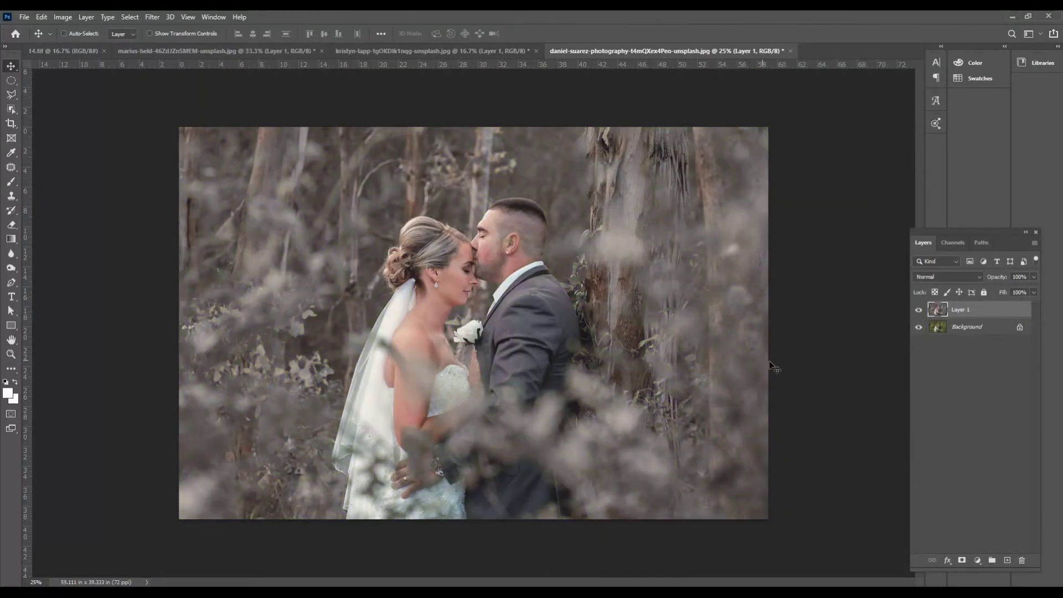
# - Compare the graded wedding photo with its original Background by toggling Layer 1's visibility
pyautogui.click(920, 312)
pyautogui.click(919, 311)
pyautogui.click(919, 312)
pyautogui.click(919, 311)
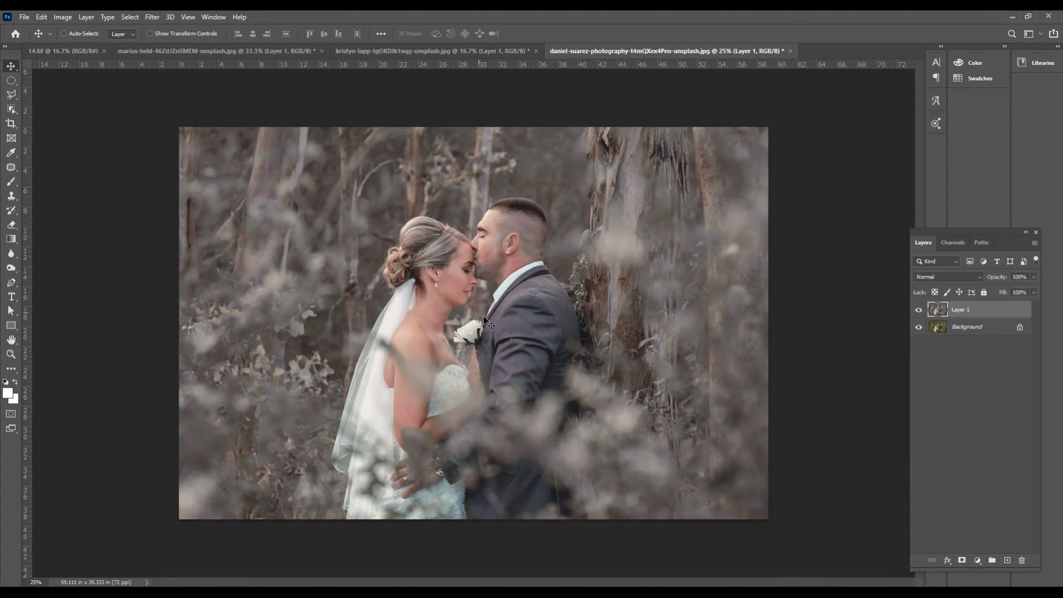